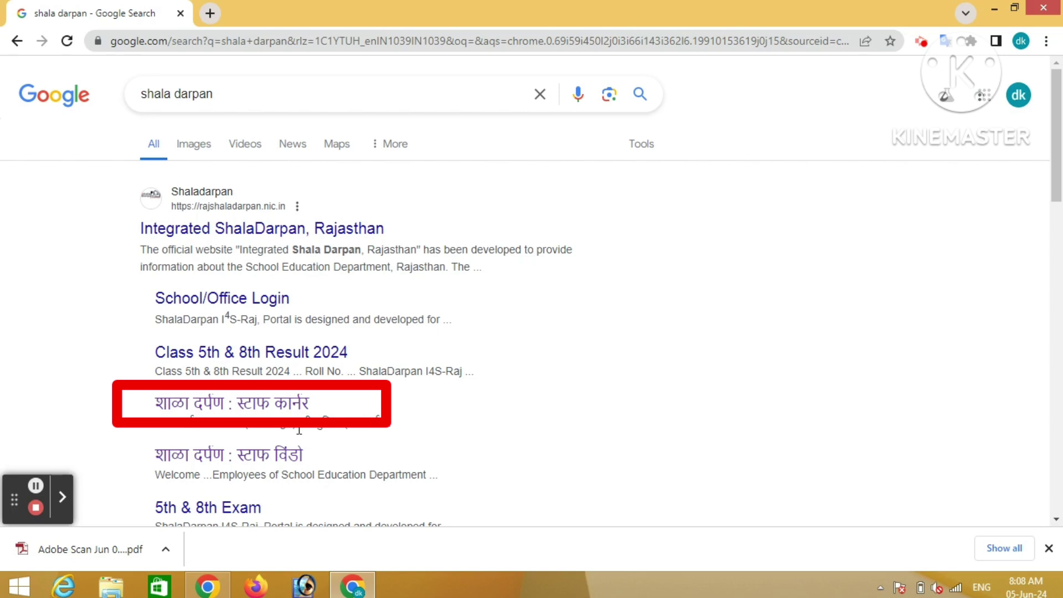
# Step: Open the Shala Darpan Staff Corner login page and fill the username and password fields with a saved account
pyautogui.click(248, 410)
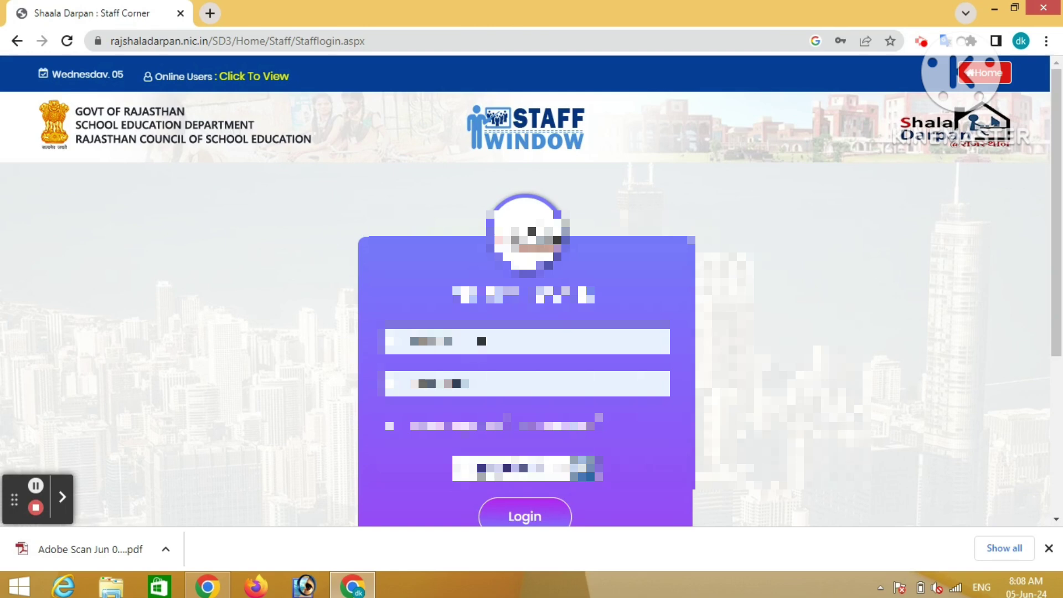
pyautogui.click(389, 341)
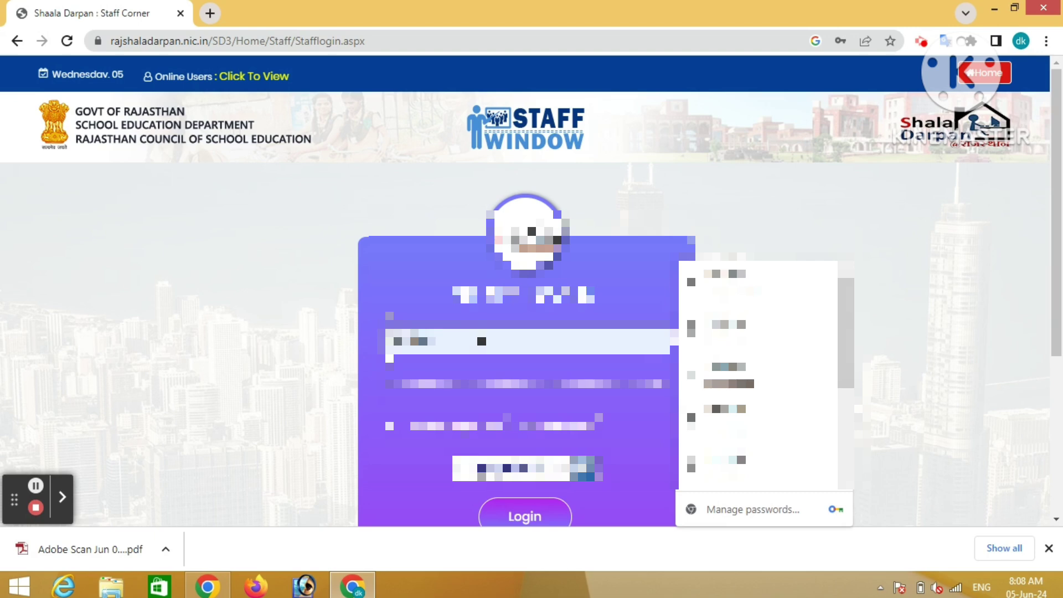
pyautogui.click(814, 369)
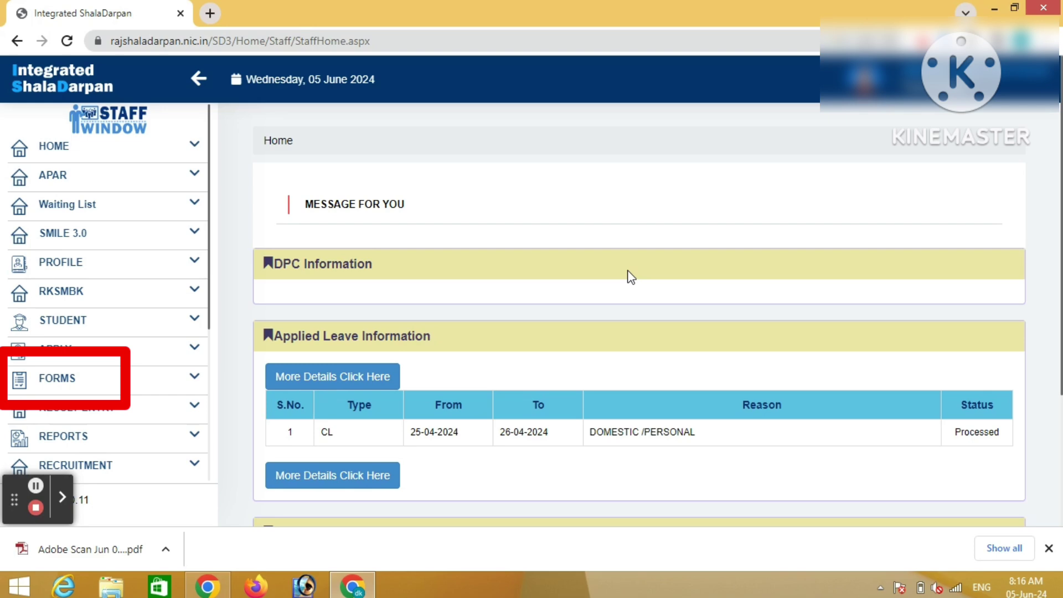
# Step: Open the Confirmation Form from the departmental services application forms
pyautogui.click(178, 384)
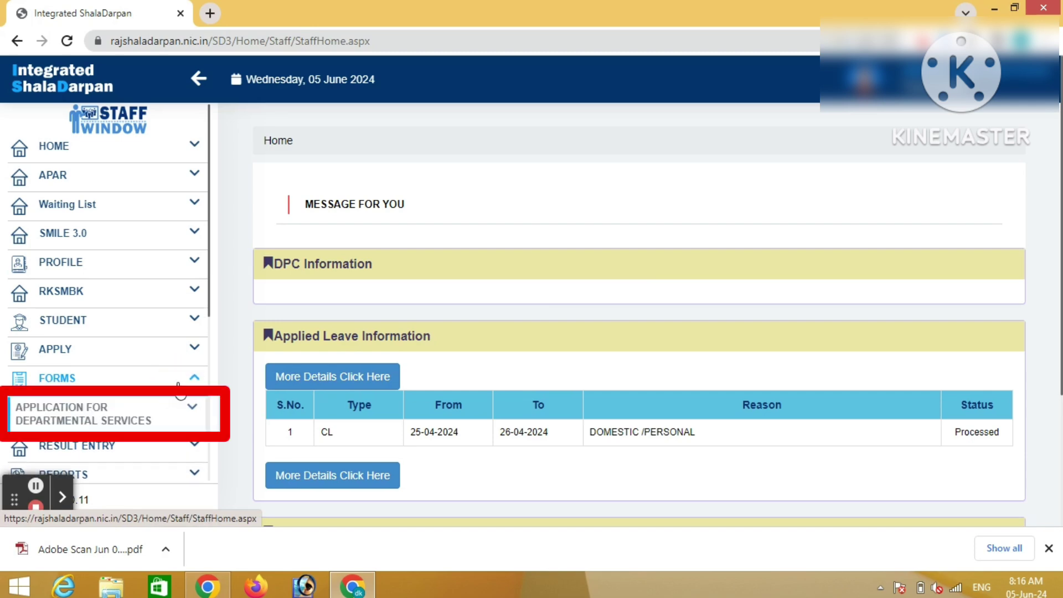
pyautogui.click(158, 420)
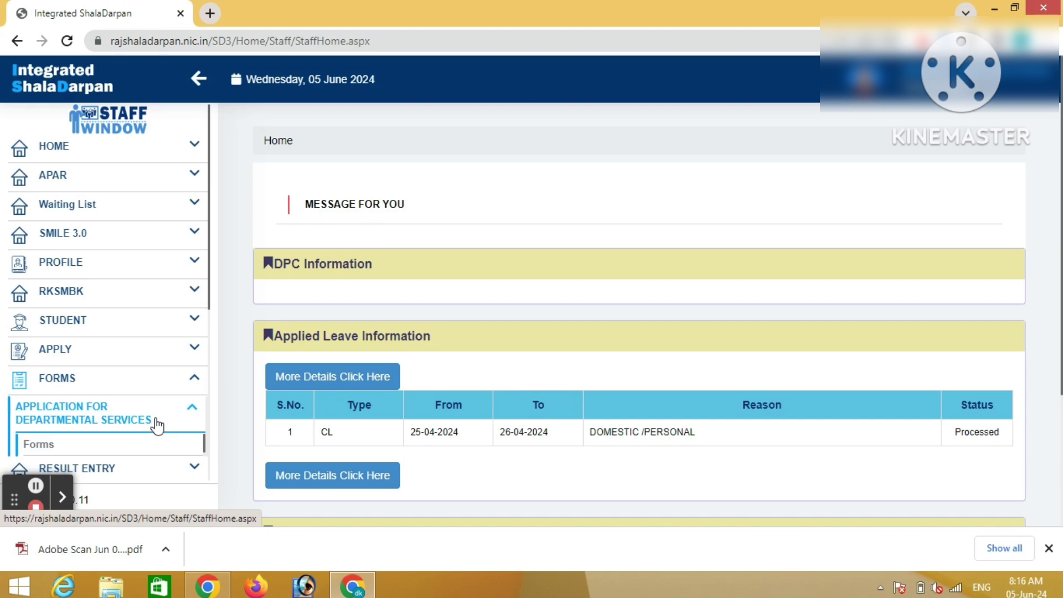
pyautogui.click(116, 447)
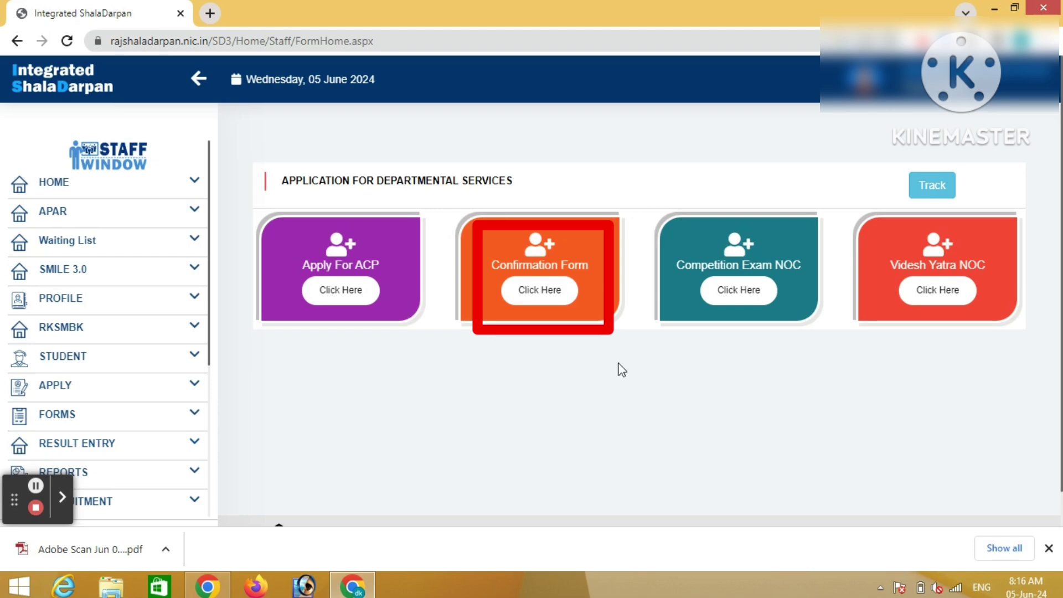
pyautogui.click(529, 288)
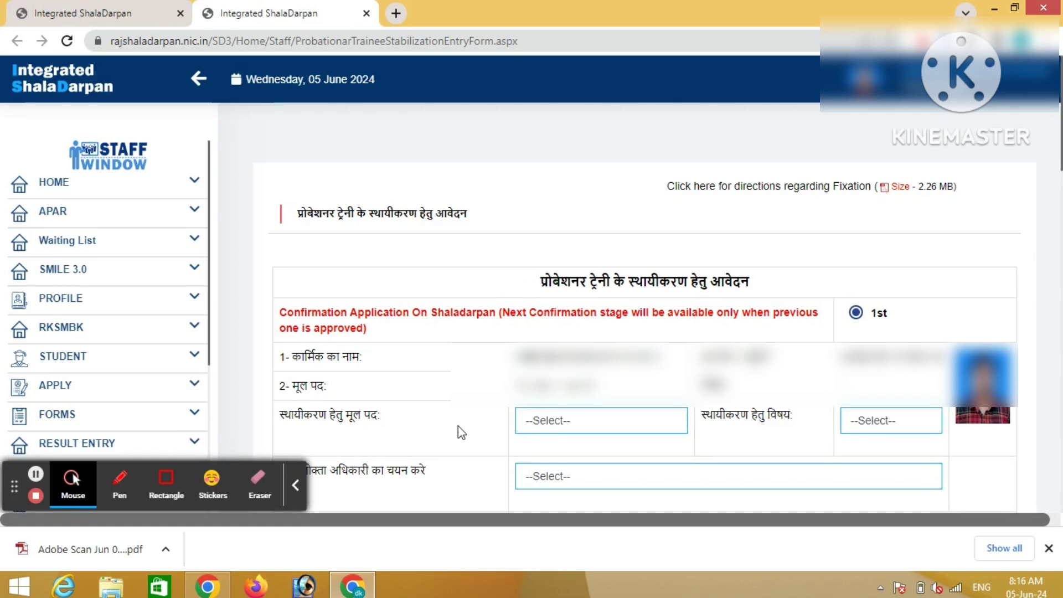
pyautogui.click(296, 487)
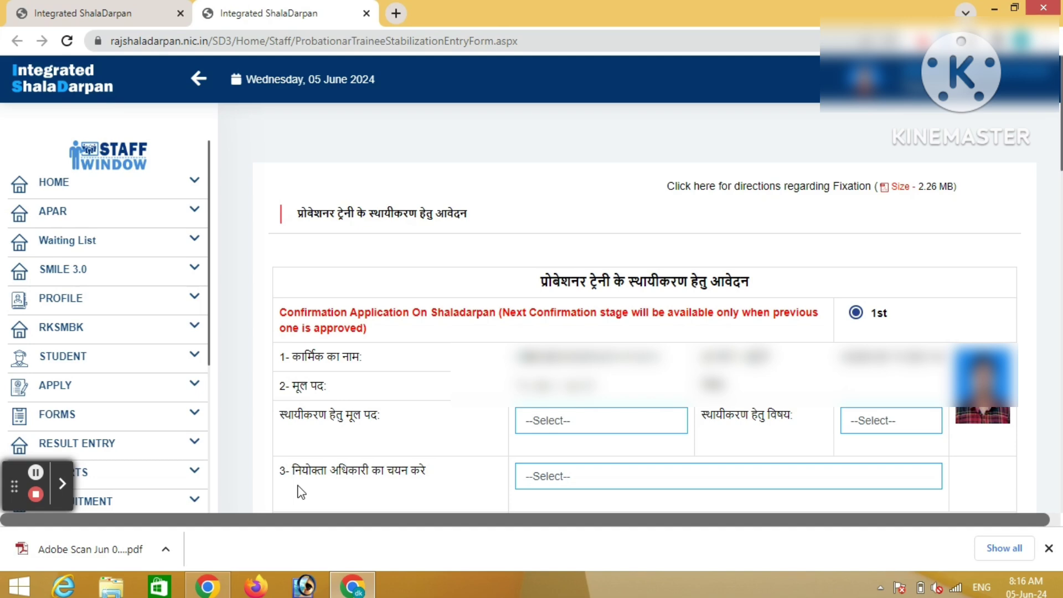
# Step: Set the original post for confirmation to Teacher Level-1 and the confirmation subject to "---"
pyautogui.click(582, 428)
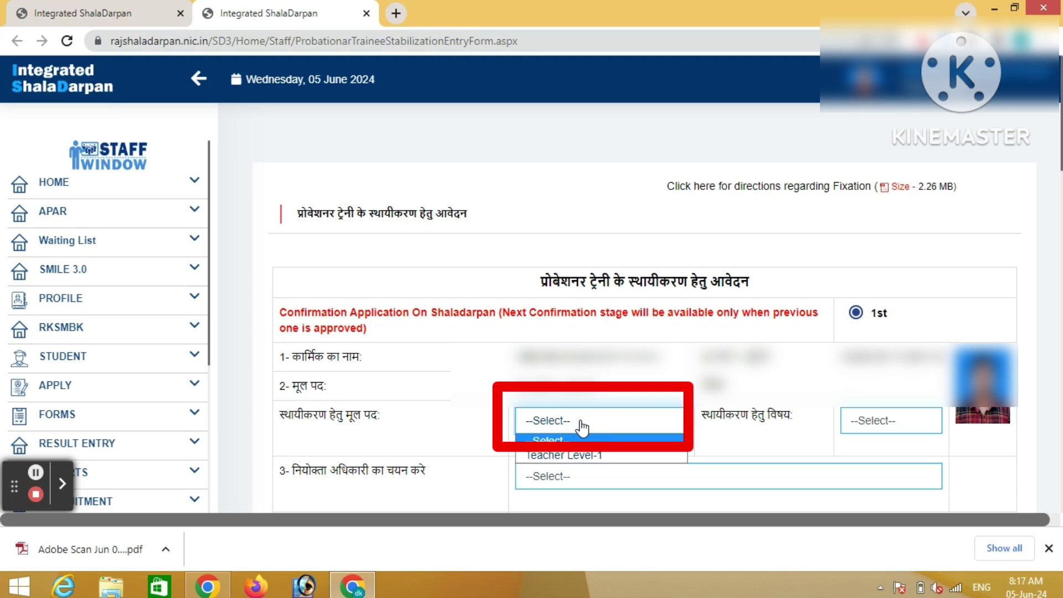
pyautogui.click(583, 458)
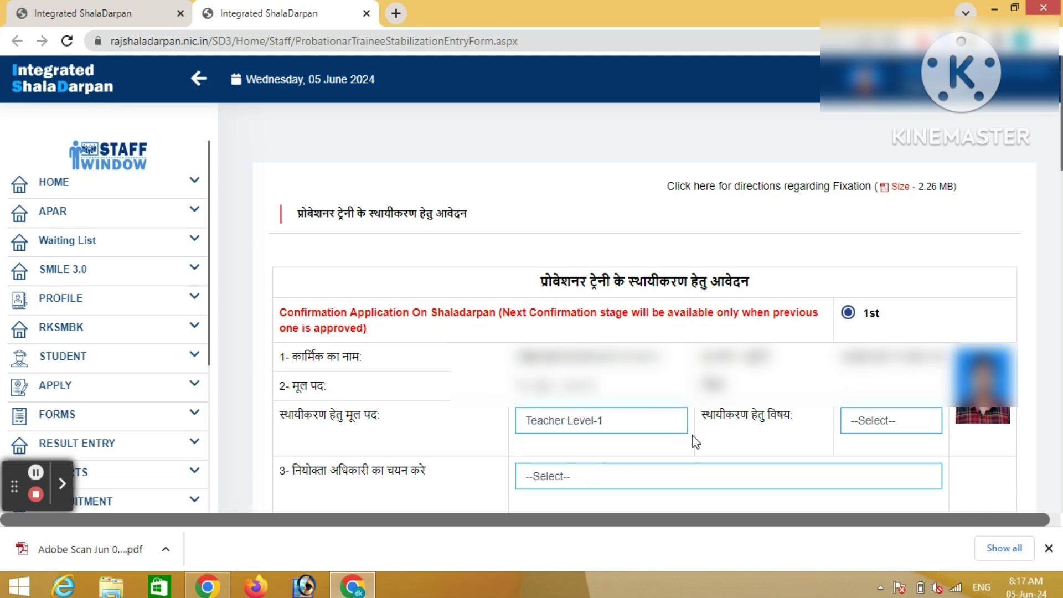
pyautogui.click(887, 426)
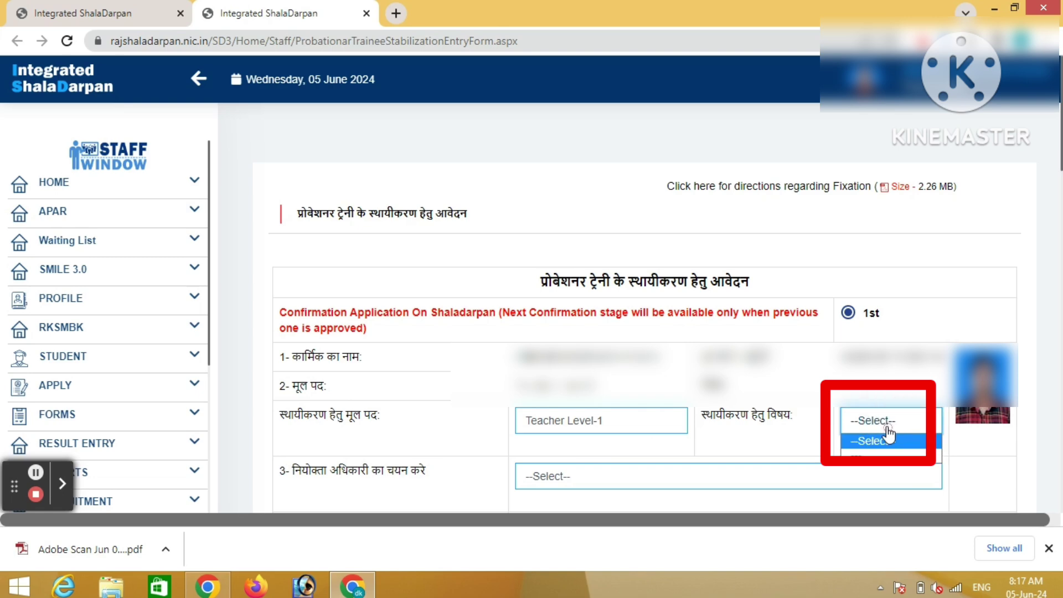
pyautogui.click(878, 455)
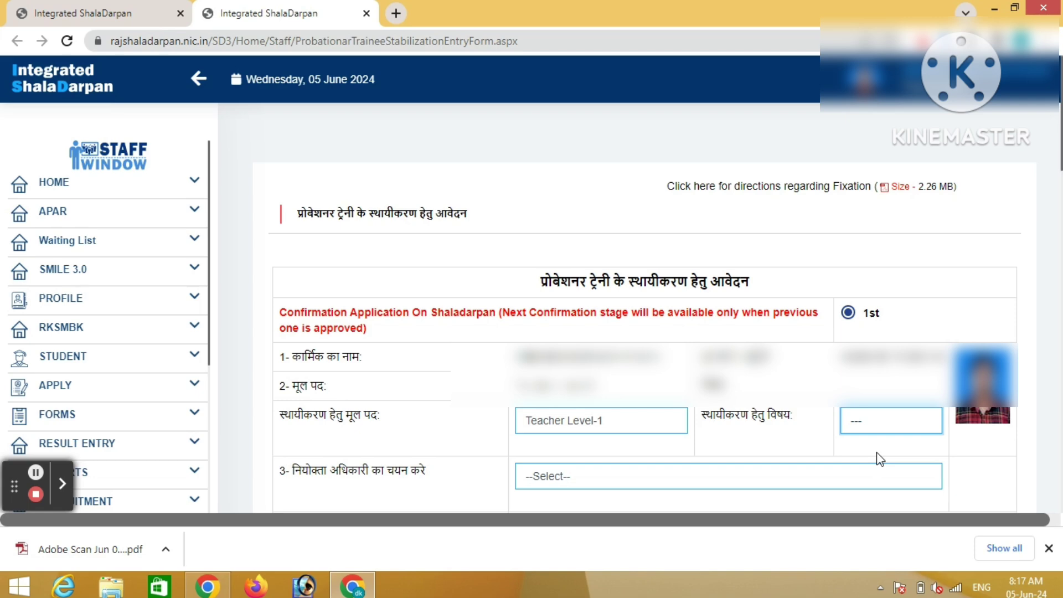
# Step: Choose जिला शिक्षा अधिकारी प्रारम्भिक शिक्षा (मुख्यालय) as the appointing officer and CHURU as the district
pyautogui.scroll(-2, 880, 458)
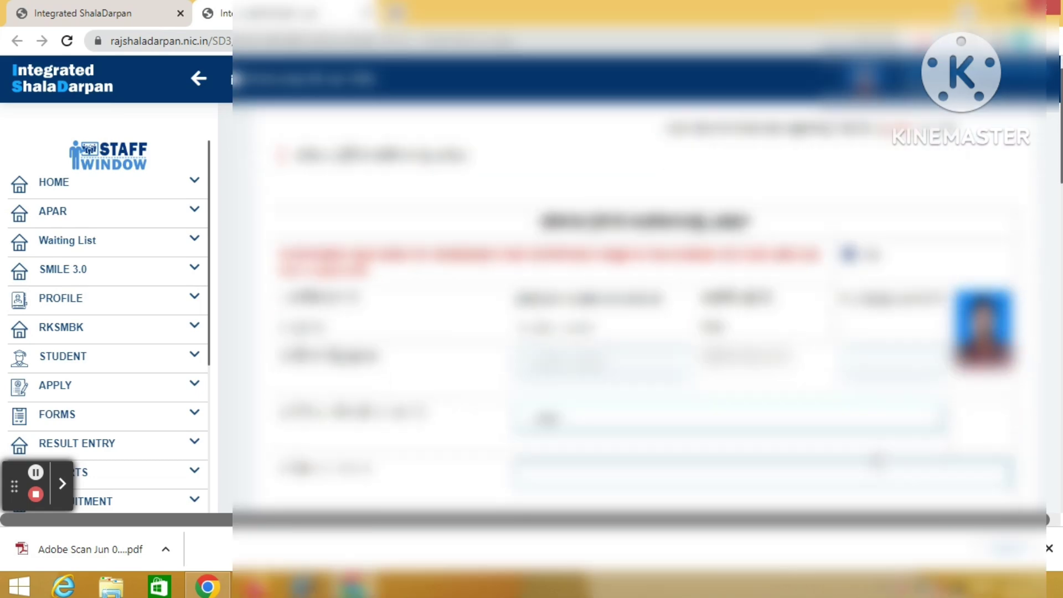
pyautogui.scroll(-3, 880, 458)
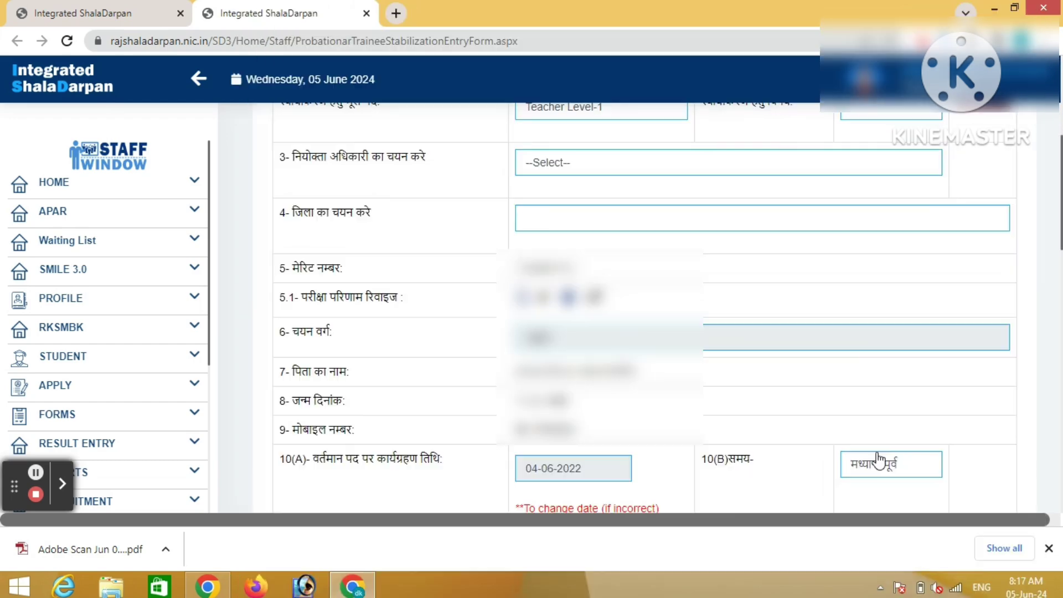
pyautogui.click(604, 166)
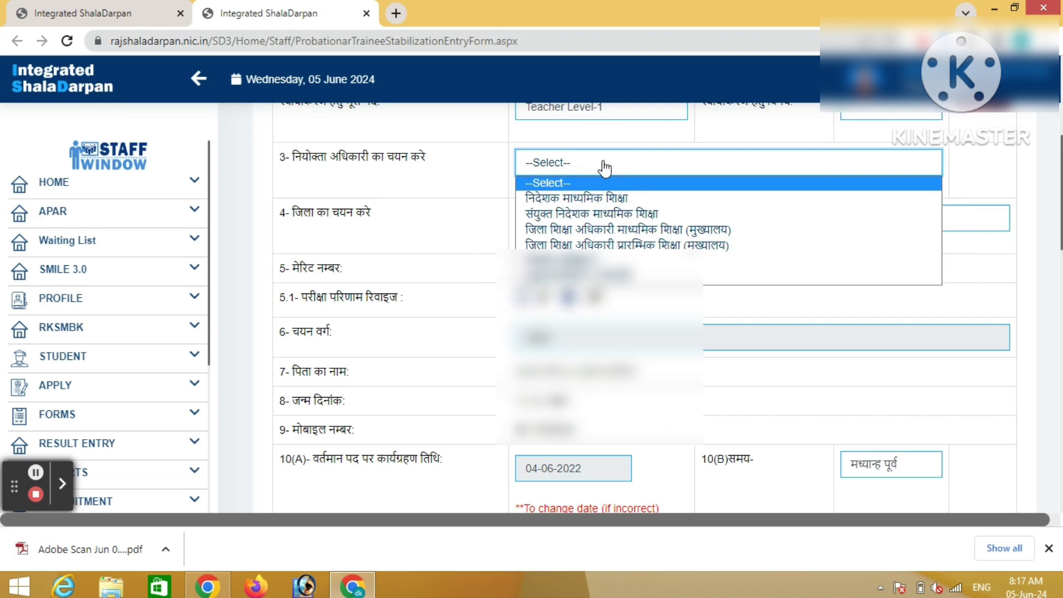
pyautogui.click(605, 245)
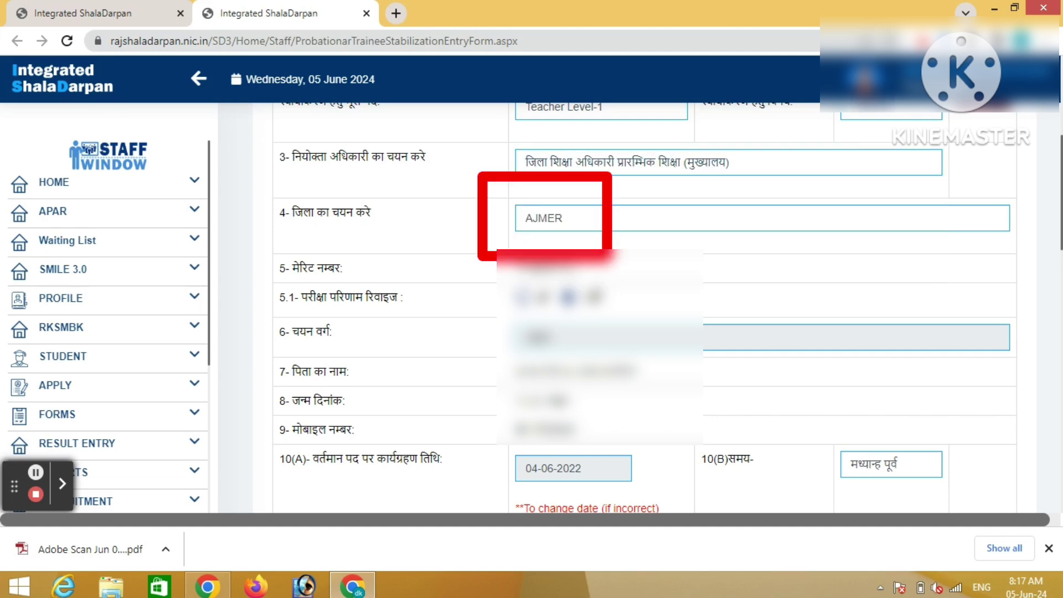
pyautogui.click(598, 221)
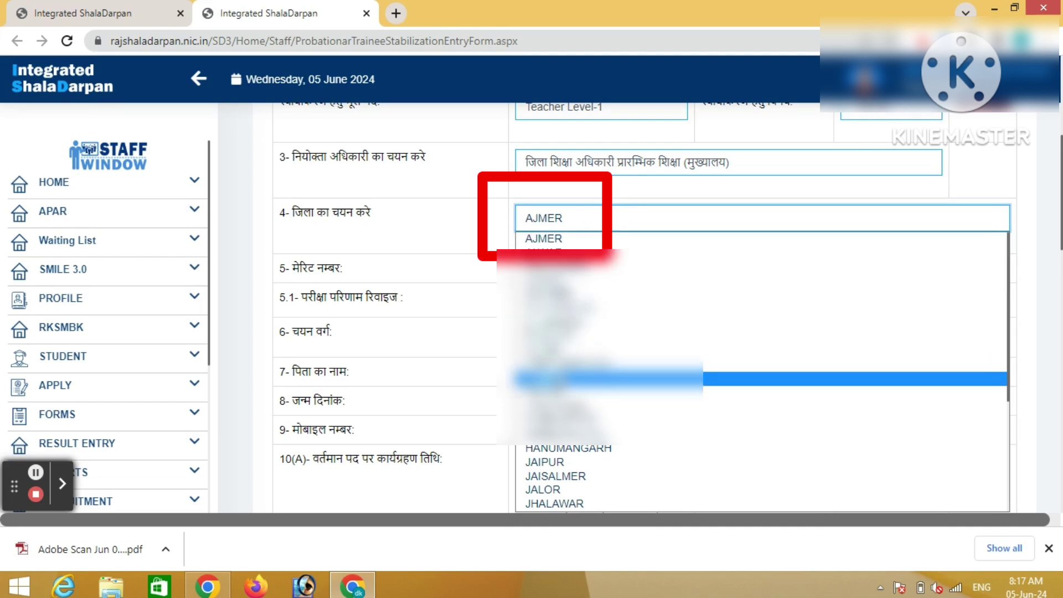
pyautogui.click(553, 376)
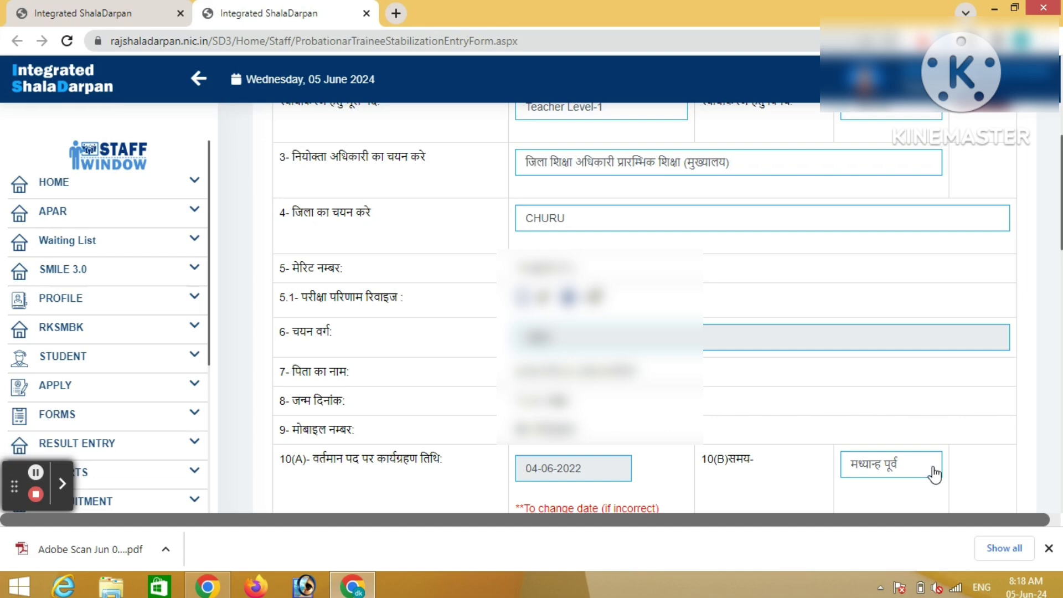
# Step: Set the proposed confirmation date in item 13 to 04-06-2024 and leave the School Nic Code empty
pyautogui.click(983, 477)
pyautogui.scroll(-6, 981, 476)
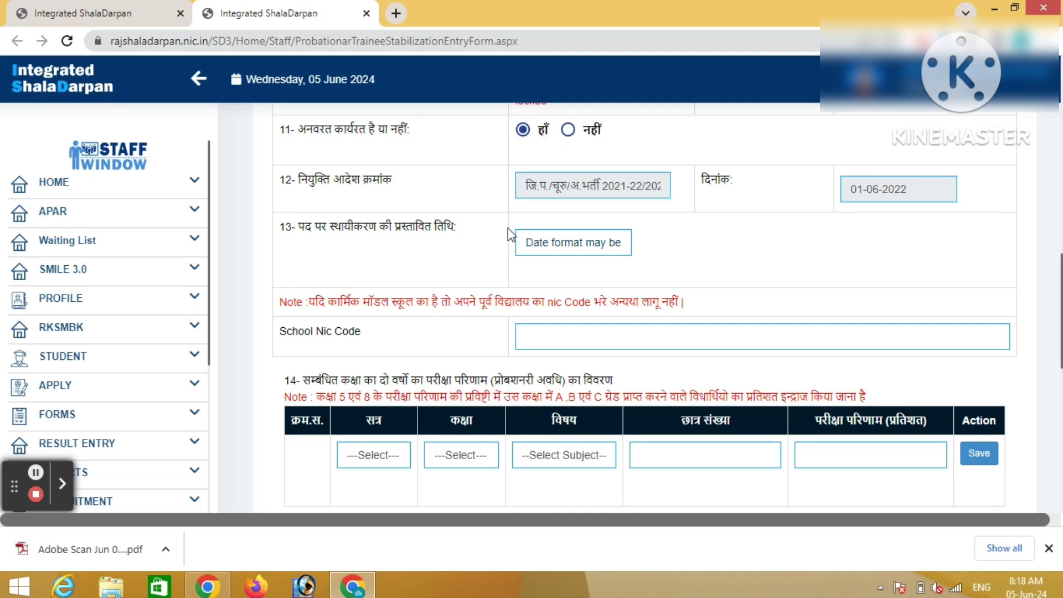
pyautogui.click(569, 242)
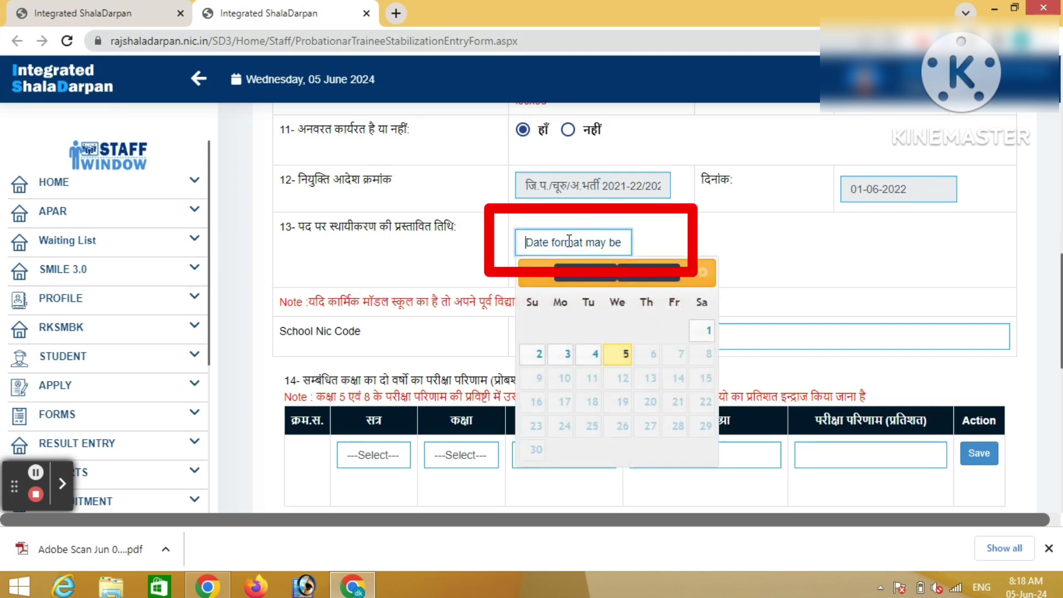
pyautogui.click(591, 357)
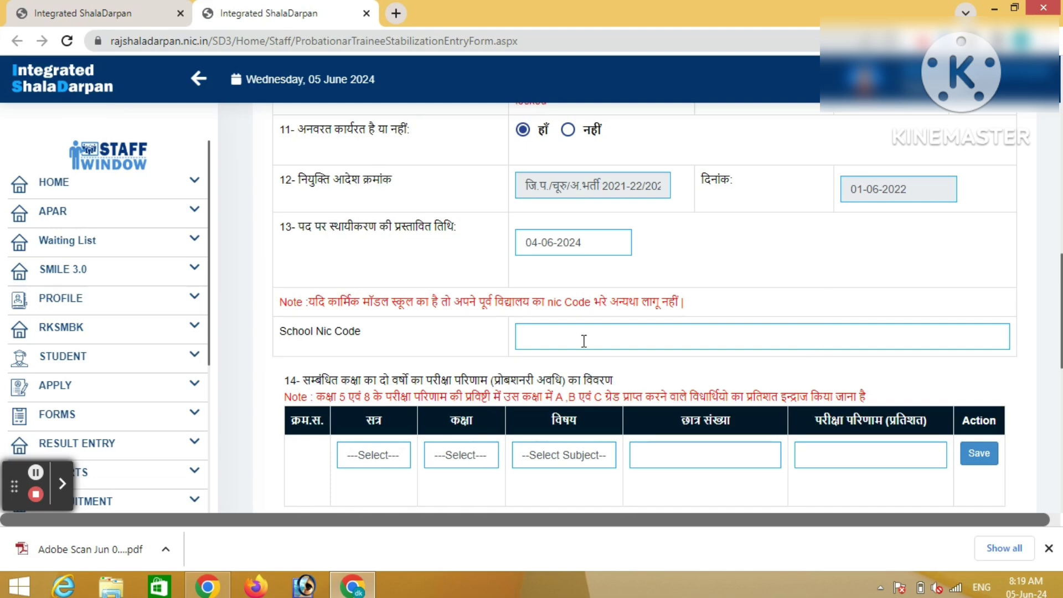
pyautogui.click(582, 333)
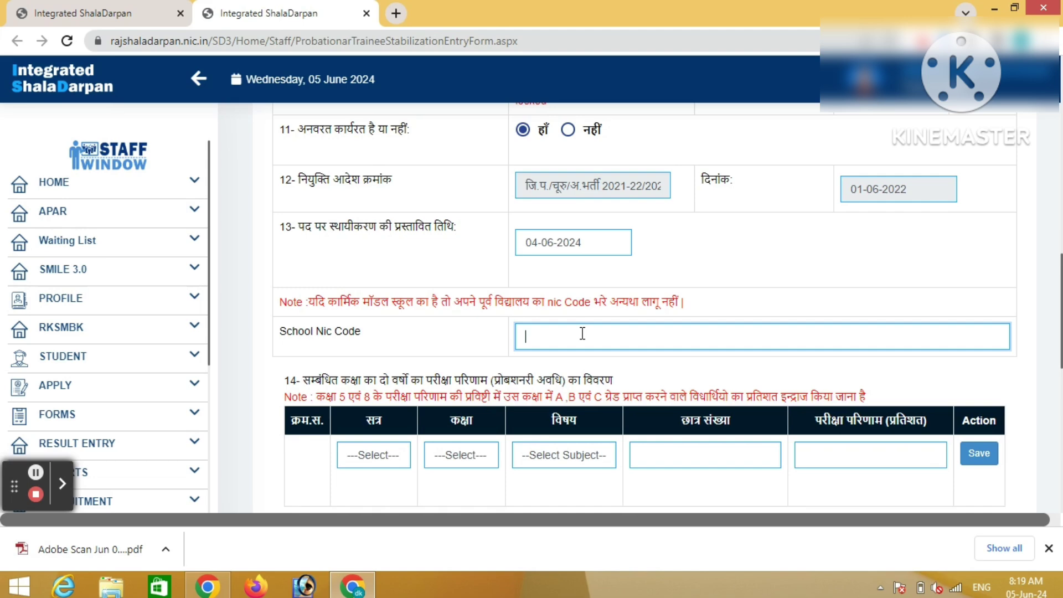
pyautogui.click(728, 306)
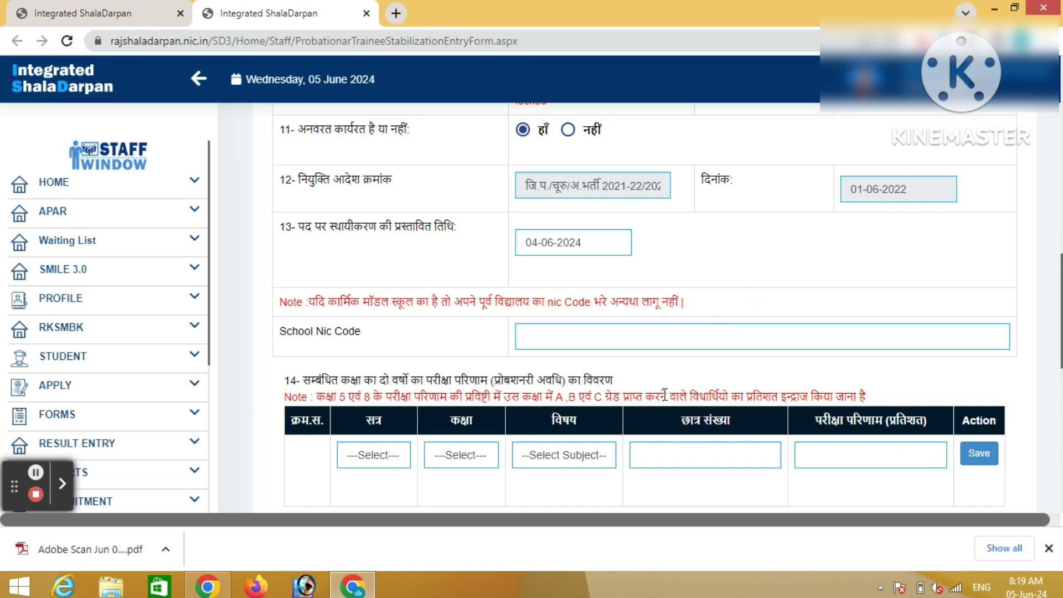
# Step: Set the session to 2022-23 in the item 14 exam result table
pyautogui.scroll(-3, 665, 395)
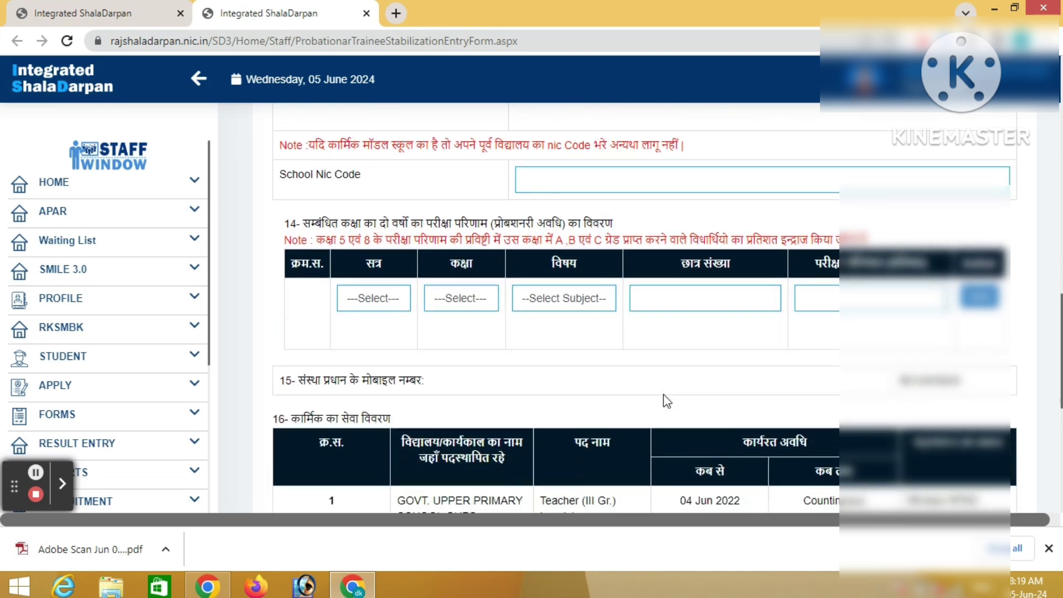
pyautogui.scroll(1, 663, 395)
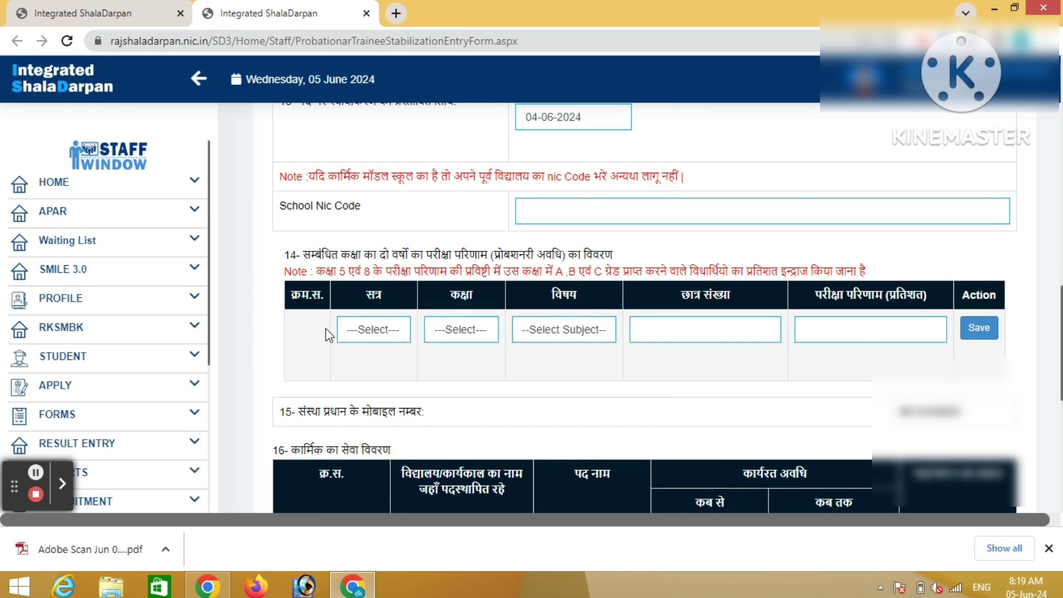
pyautogui.click(378, 335)
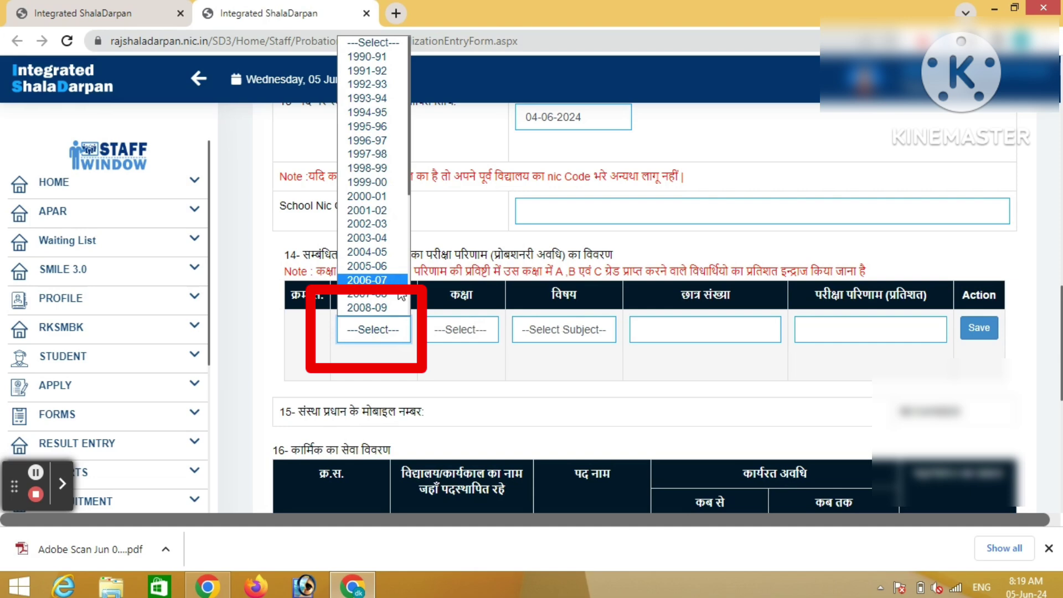
pyautogui.press('Down')
pyautogui.press('Down')
pyautogui.press('Down')
pyautogui.press('Down')
pyautogui.press('Down')
pyautogui.press('Down')
pyautogui.press('Down')
pyautogui.press('Down')
pyautogui.press('Down')
pyautogui.press('Down')
pyautogui.press('Down')
pyautogui.press('Down')
pyautogui.press('Down')
pyautogui.press('Down')
pyautogui.press('Down')
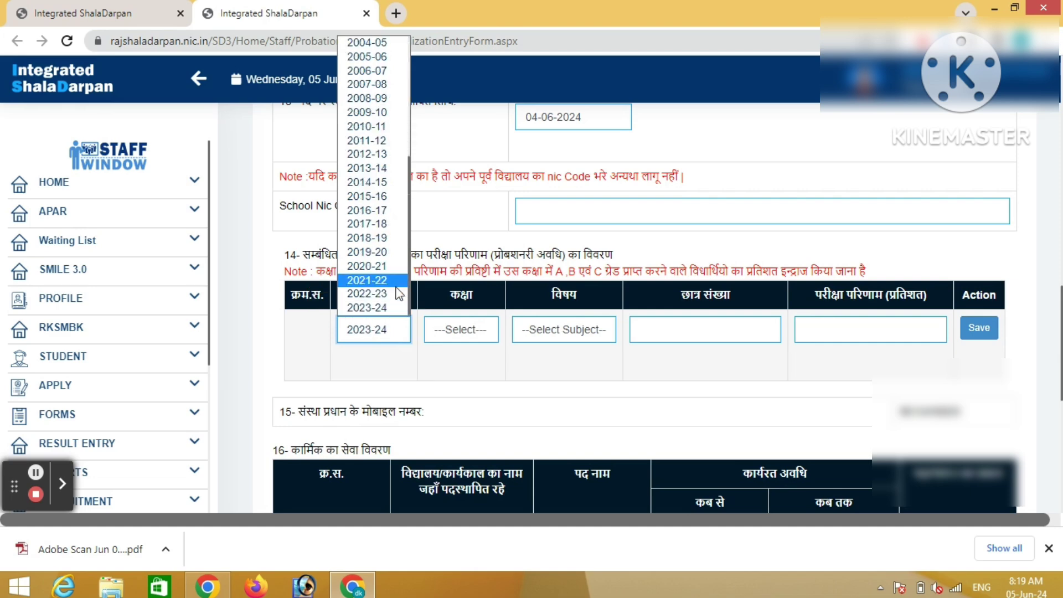
pyautogui.click(384, 294)
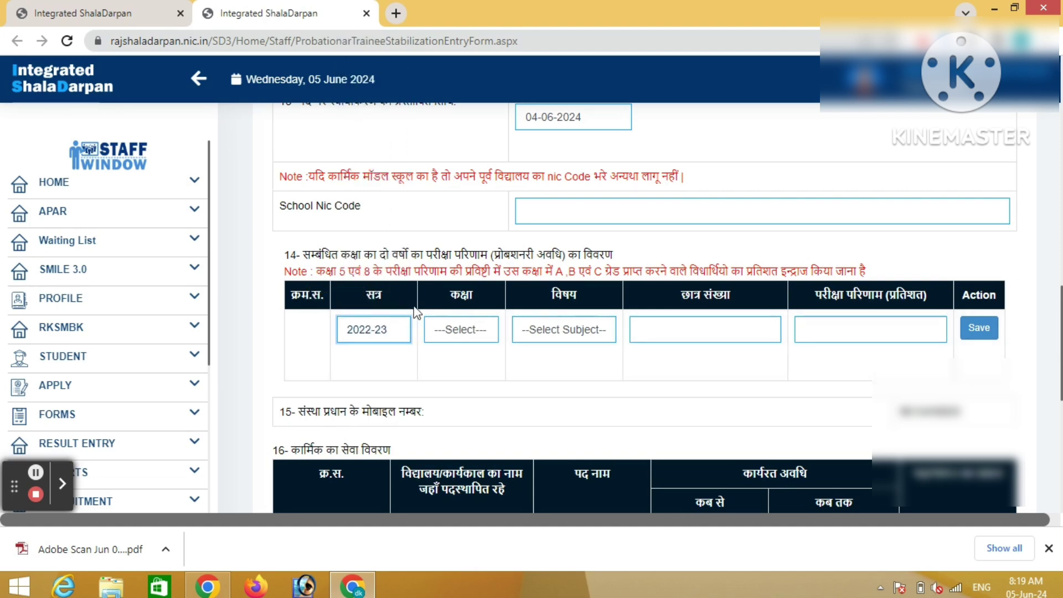
# Step: Set the class to 8 and the subject to Mathematics for the 2022-23 exam result row
pyautogui.click(469, 337)
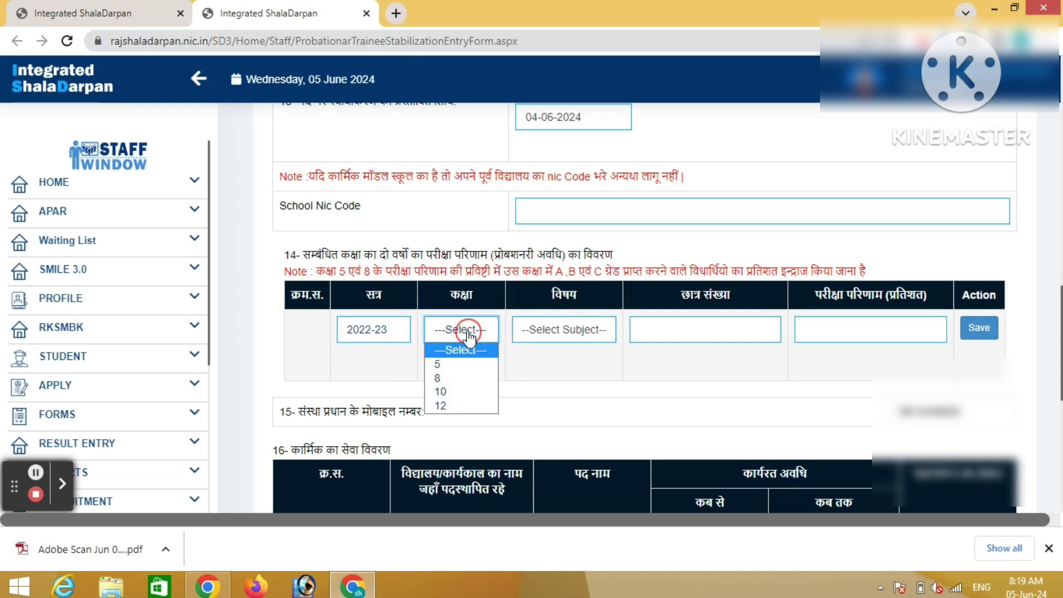
pyautogui.click(465, 378)
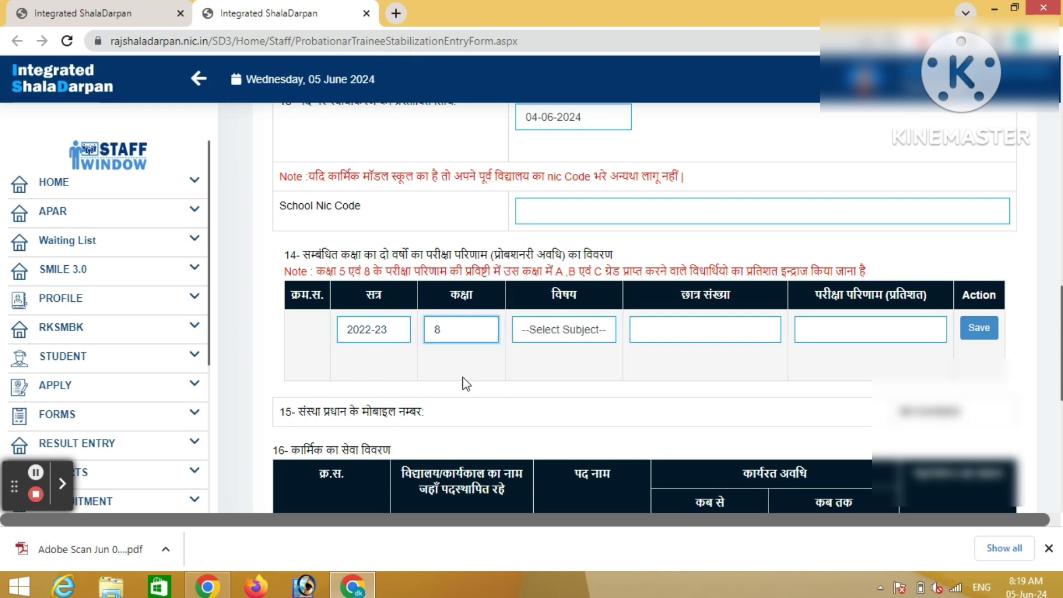
pyautogui.click(544, 336)
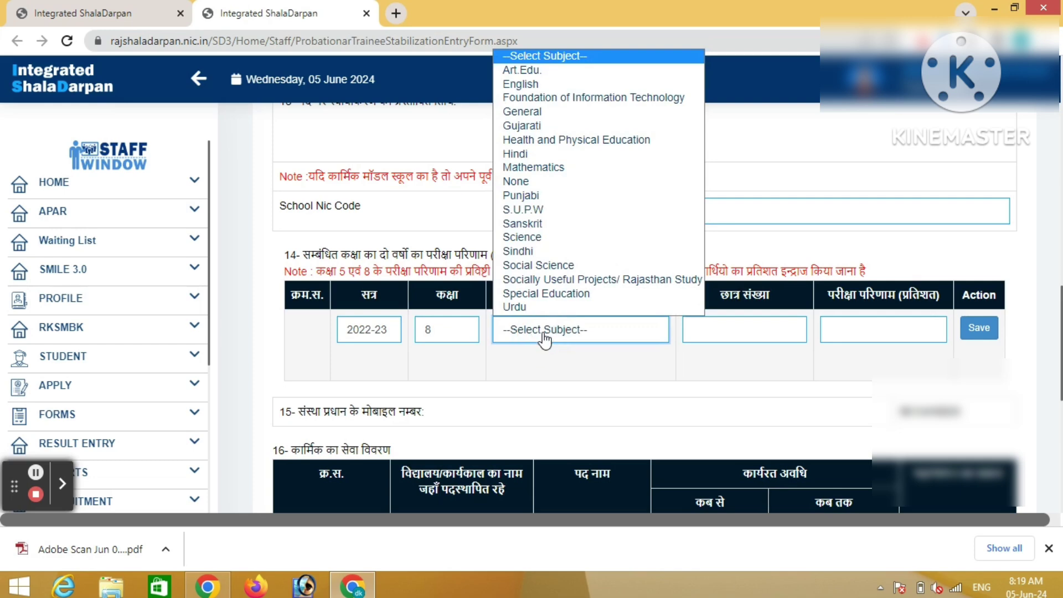
pyautogui.click(535, 168)
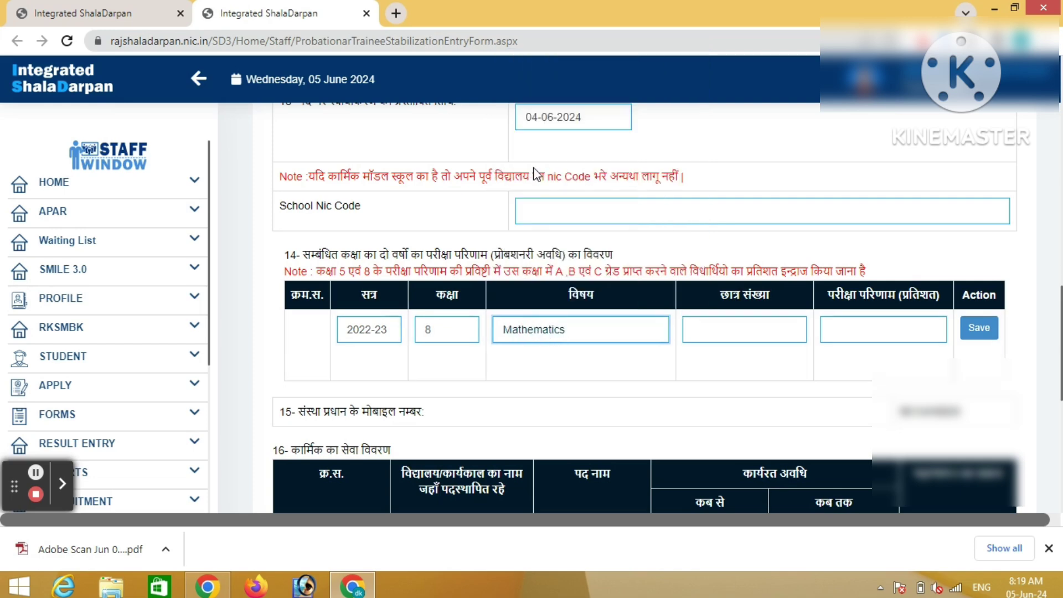
# Step: Enter 11 students and a 100 percent exam result for the Mathematics row and save the entry
pyautogui.click(735, 336)
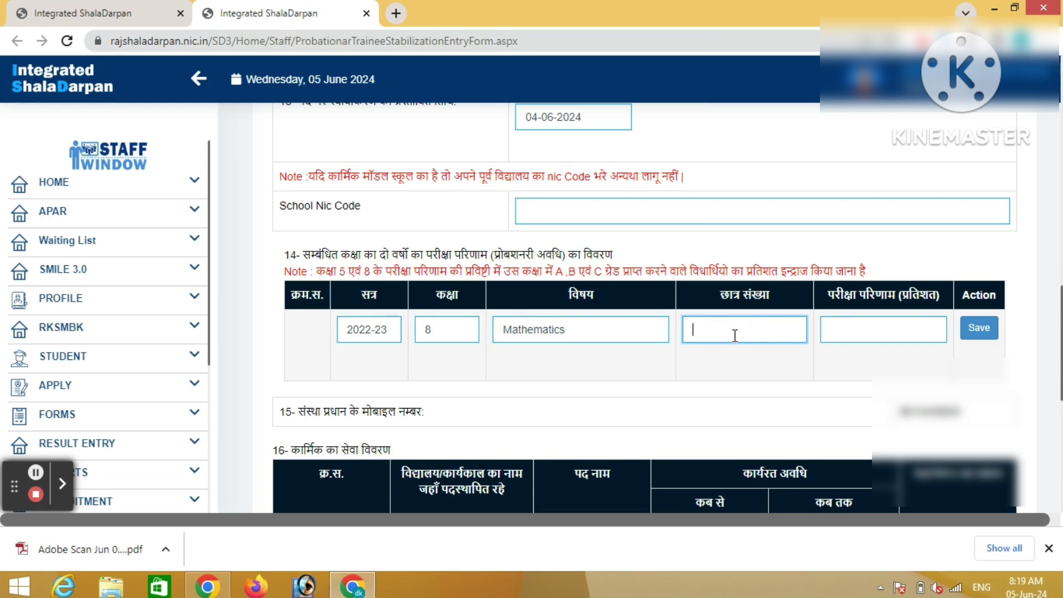
pyautogui.write('11')
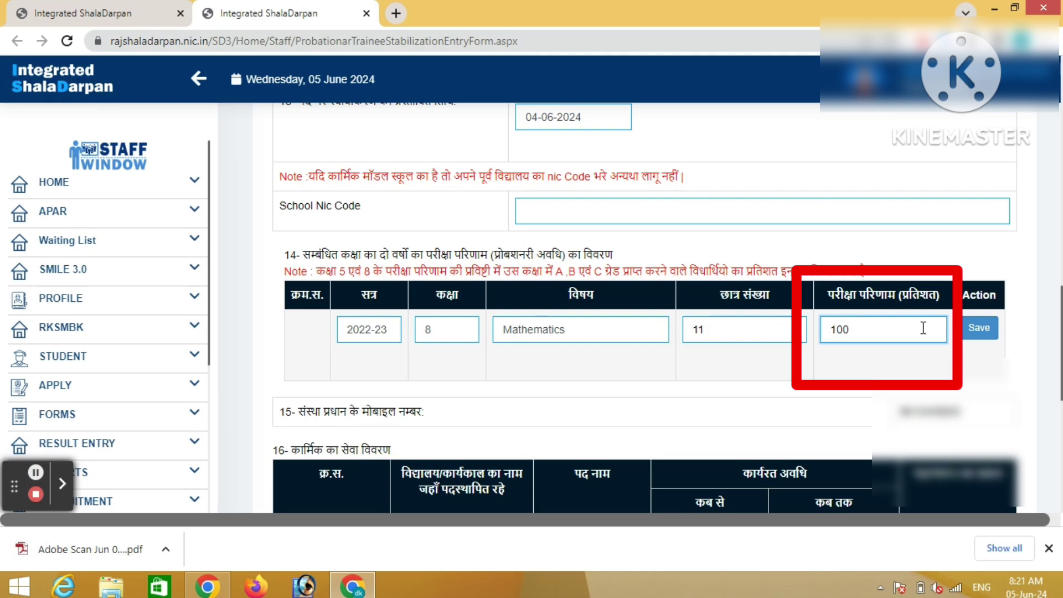
pyautogui.click(976, 331)
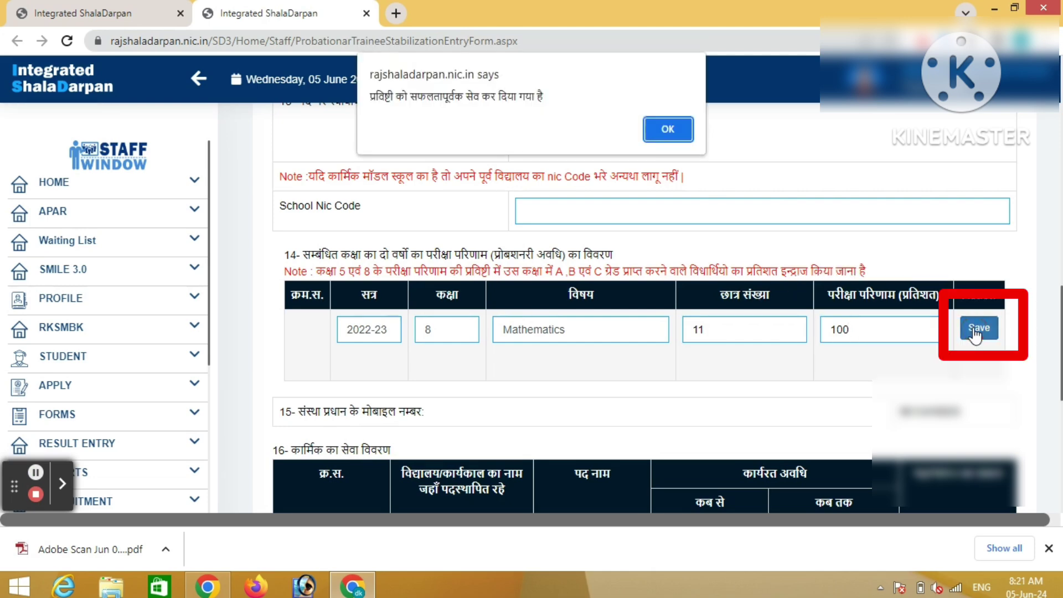
# Step: Set the session to 2022-23 in the second row of the item 14 exam result table
pyautogui.click(661, 135)
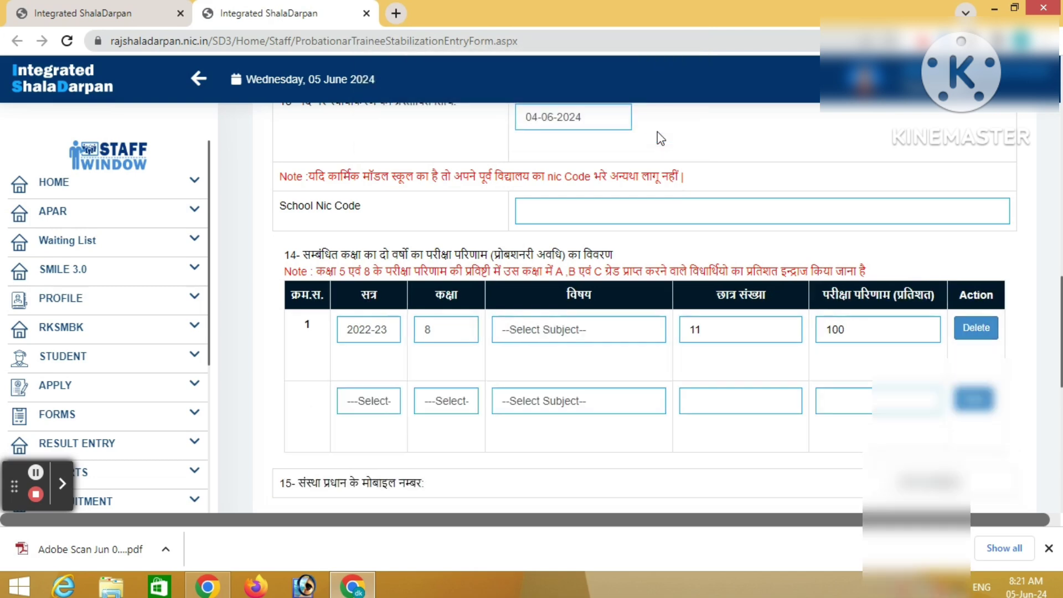
pyautogui.click(370, 403)
pyautogui.press('Down')
pyautogui.press('Down')
pyautogui.press('Down')
pyautogui.press('Down')
pyautogui.press('Down')
pyautogui.press('Down')
pyautogui.press('Down')
pyautogui.press('Down')
pyautogui.press('Down')
pyautogui.press('Down')
pyautogui.press('Down')
pyautogui.press('Down')
pyautogui.press('Down')
pyautogui.press('Down')
pyautogui.press('Down')
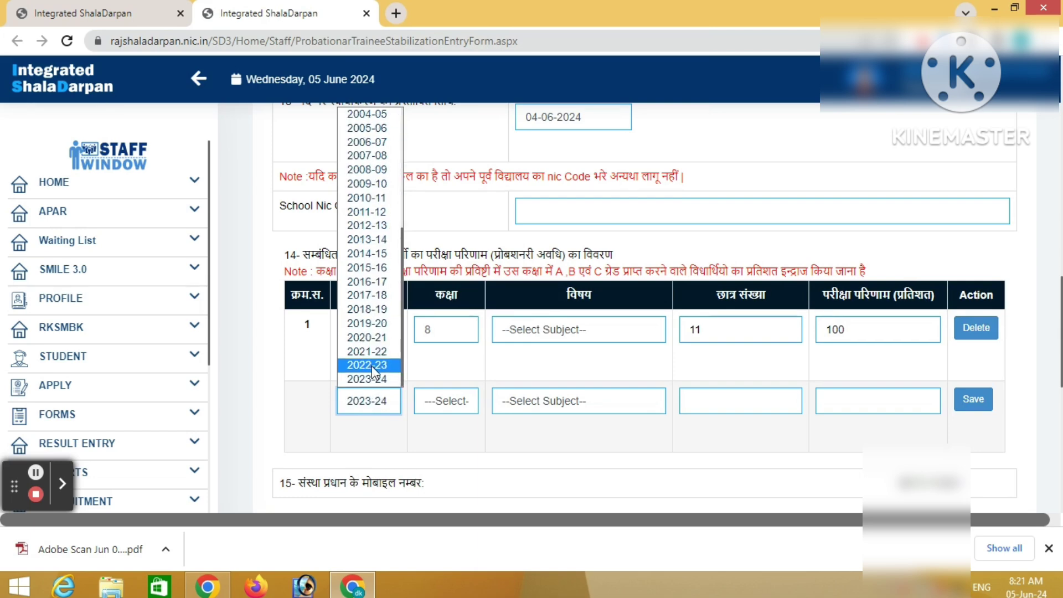
pyautogui.click(367, 365)
# Step: Set the class to 5 and the subject to Mathematics/ Science for the second exam result row
pyautogui.click(451, 410)
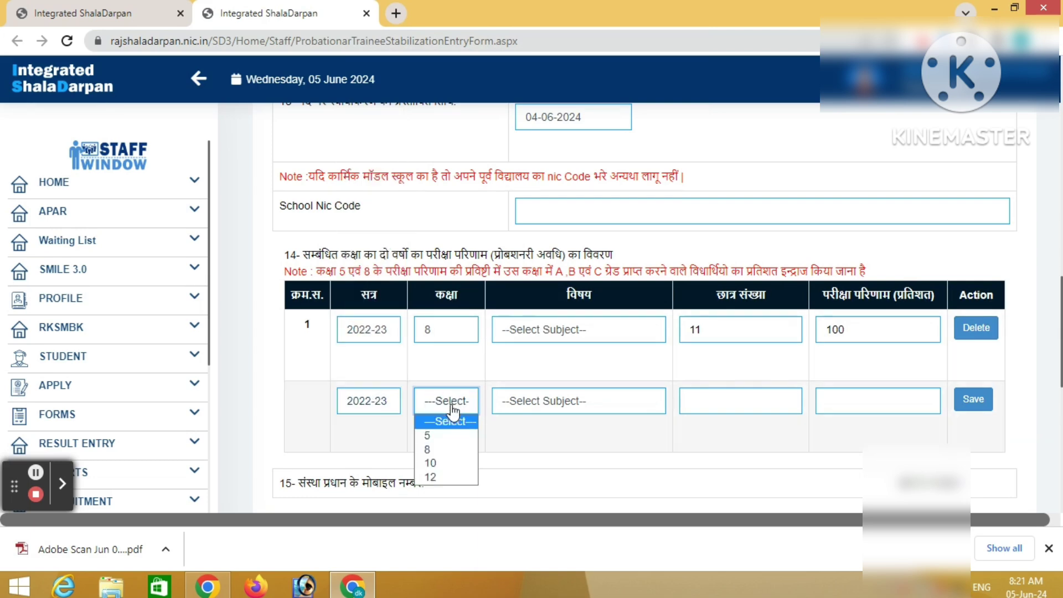
pyautogui.click(443, 436)
pyautogui.click(523, 402)
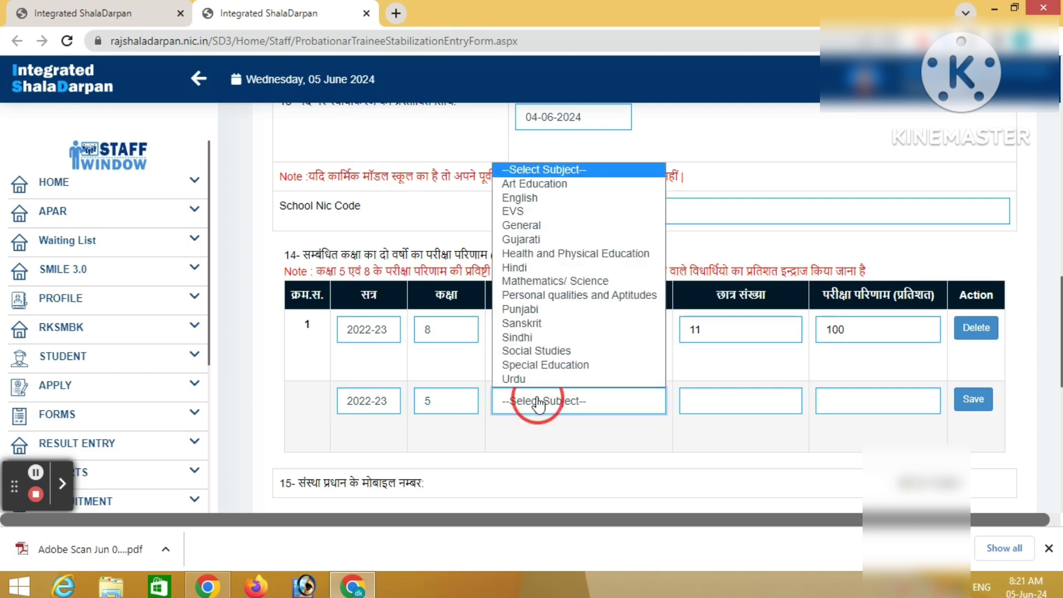
pyautogui.click(535, 283)
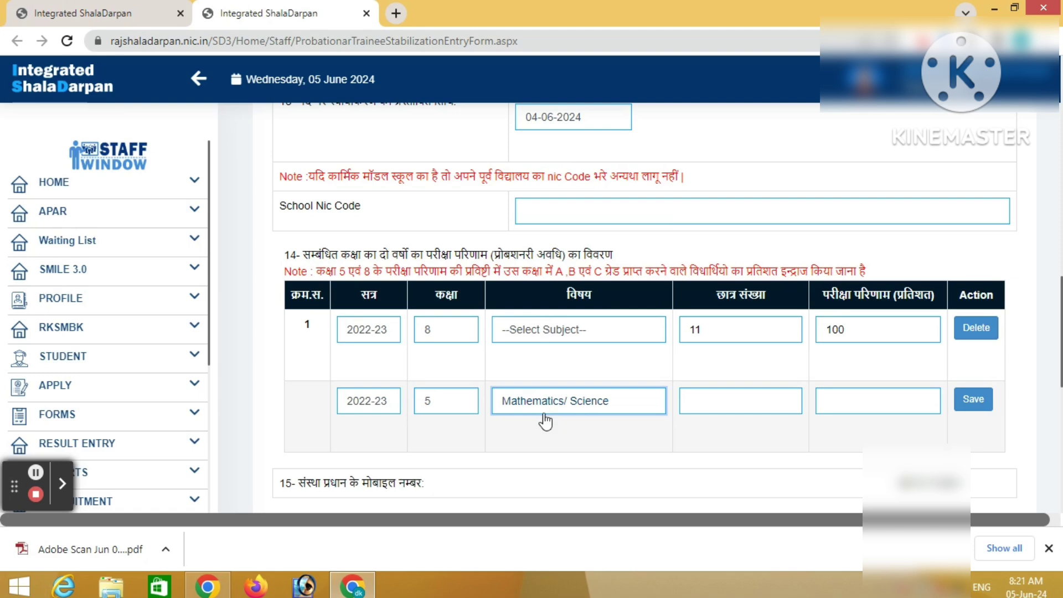
# Step: Enter 19 students and a 100 percent result for the 2022-23 class 5 row and save the entry
pyautogui.click(692, 400)
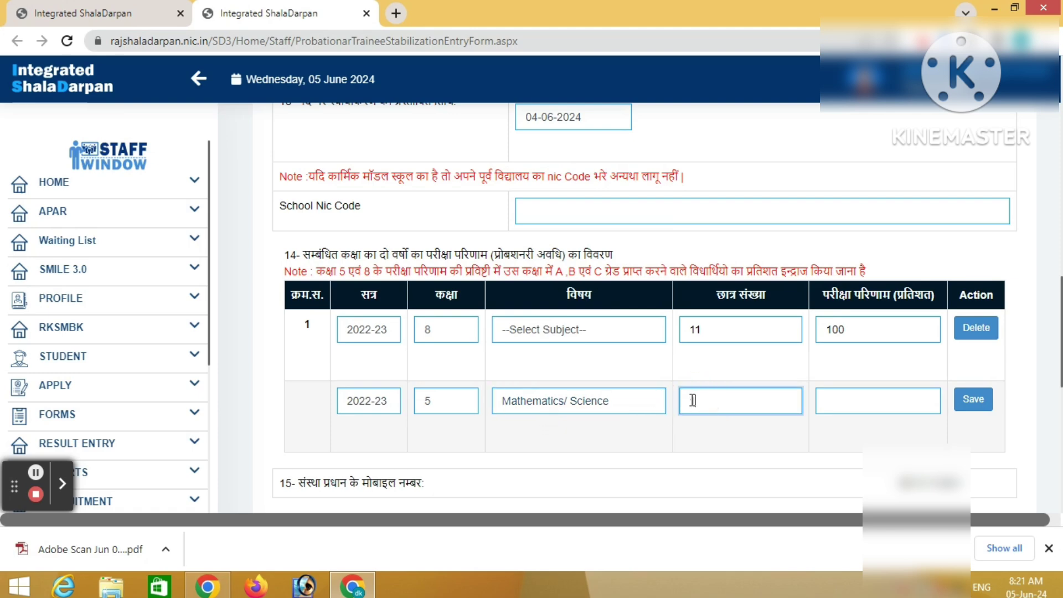
pyautogui.write('19')
pyautogui.click(824, 406)
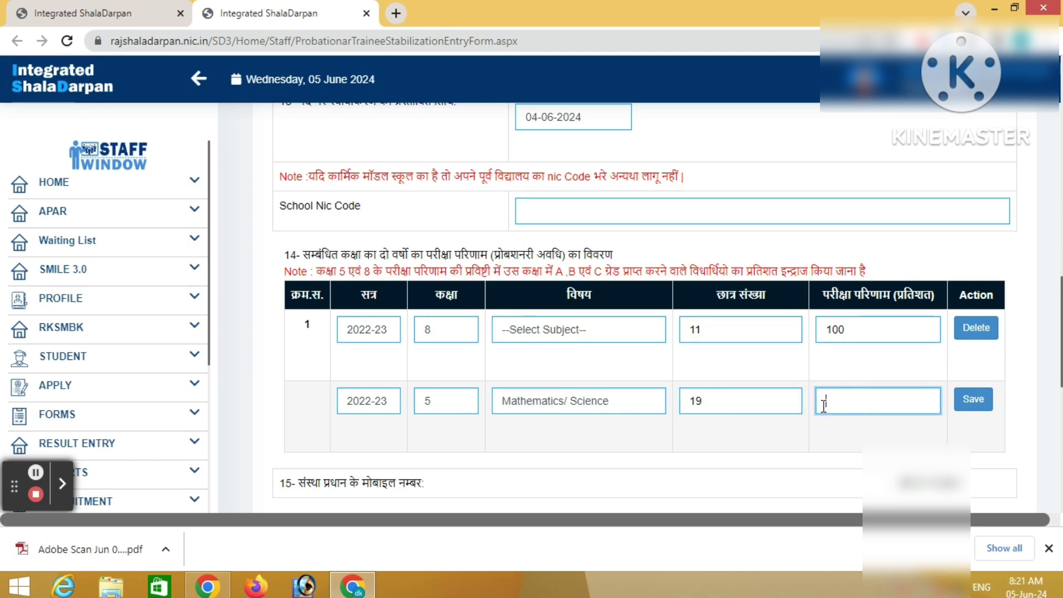
pyautogui.write('100')
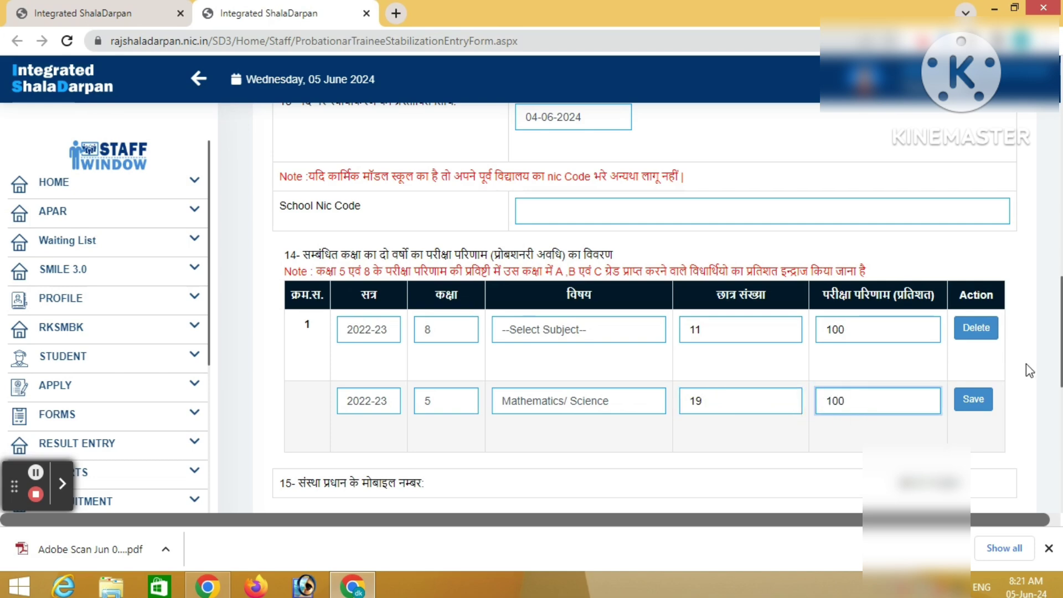
pyautogui.click(973, 406)
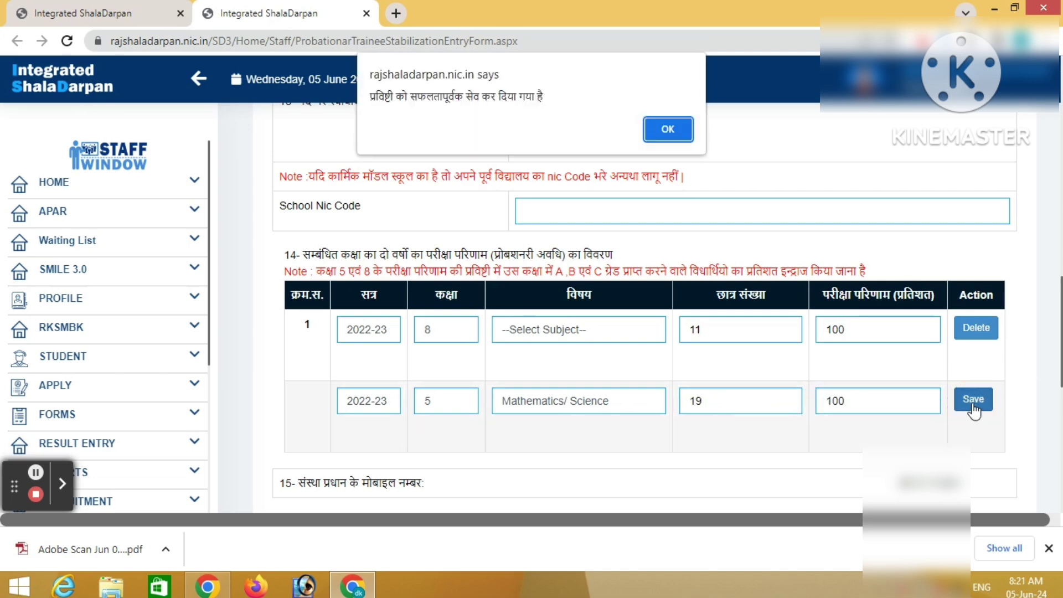
pyautogui.click(667, 131)
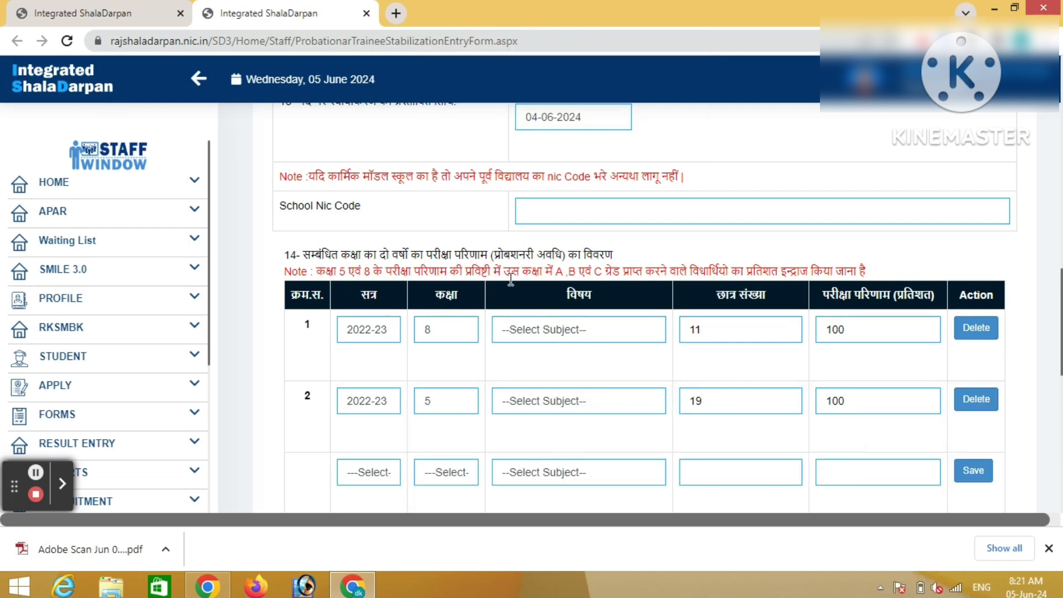
# Step: Set the third exam result row to session 2023-24, class 5 and subject Mathematics/ Science
pyautogui.click(381, 481)
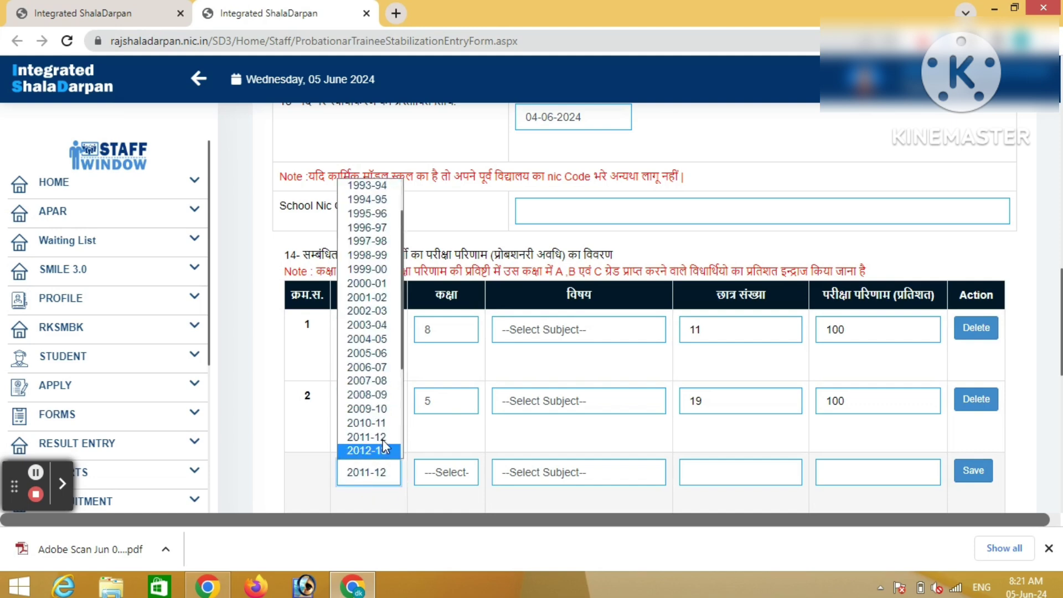
pyautogui.scroll(-3, 383, 446)
pyautogui.click(382, 450)
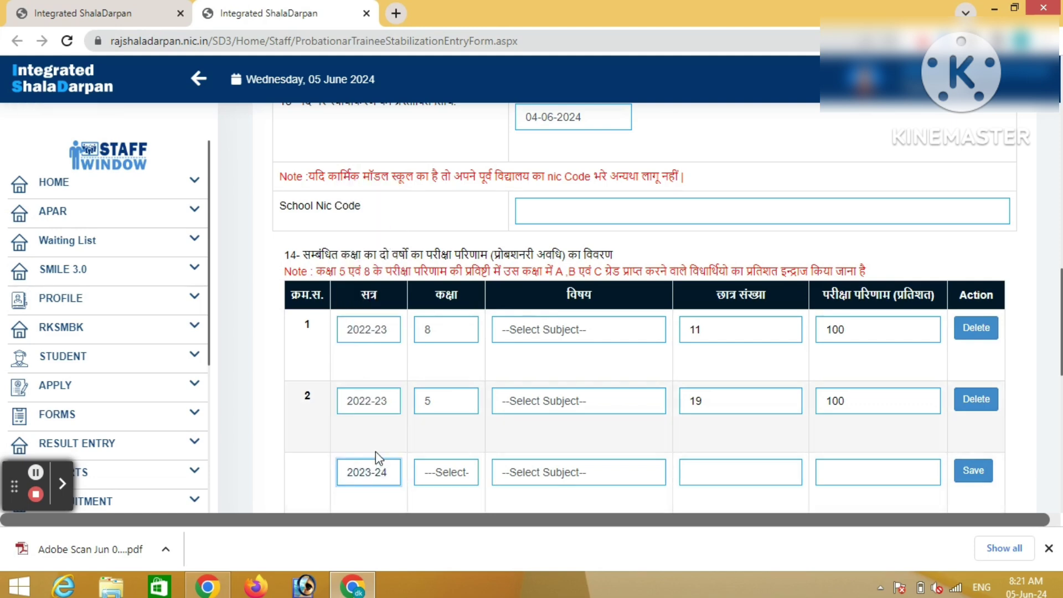
pyautogui.click(445, 480)
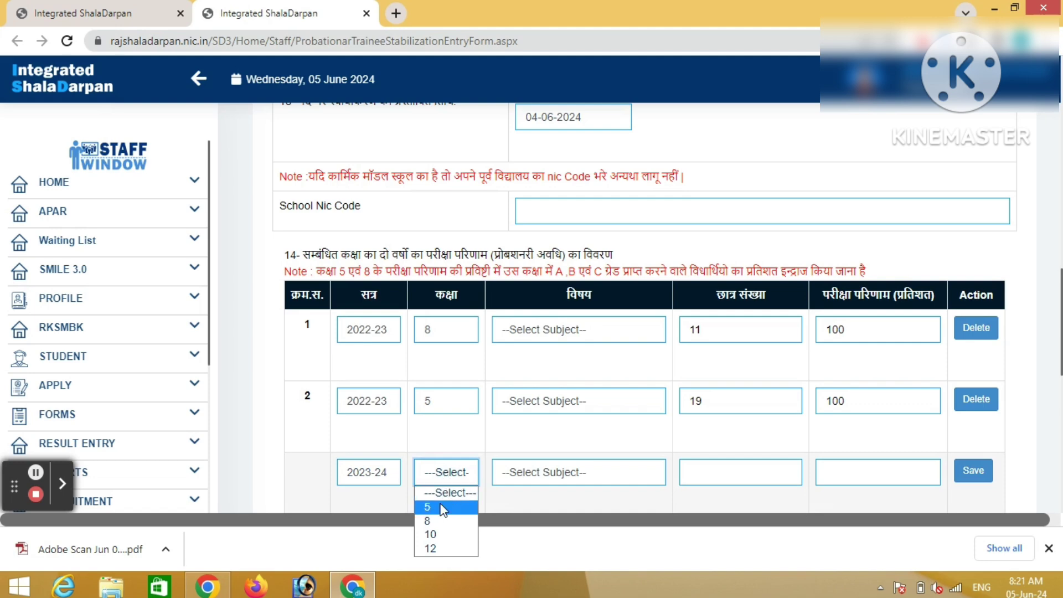
pyautogui.click(443, 505)
pyautogui.click(501, 479)
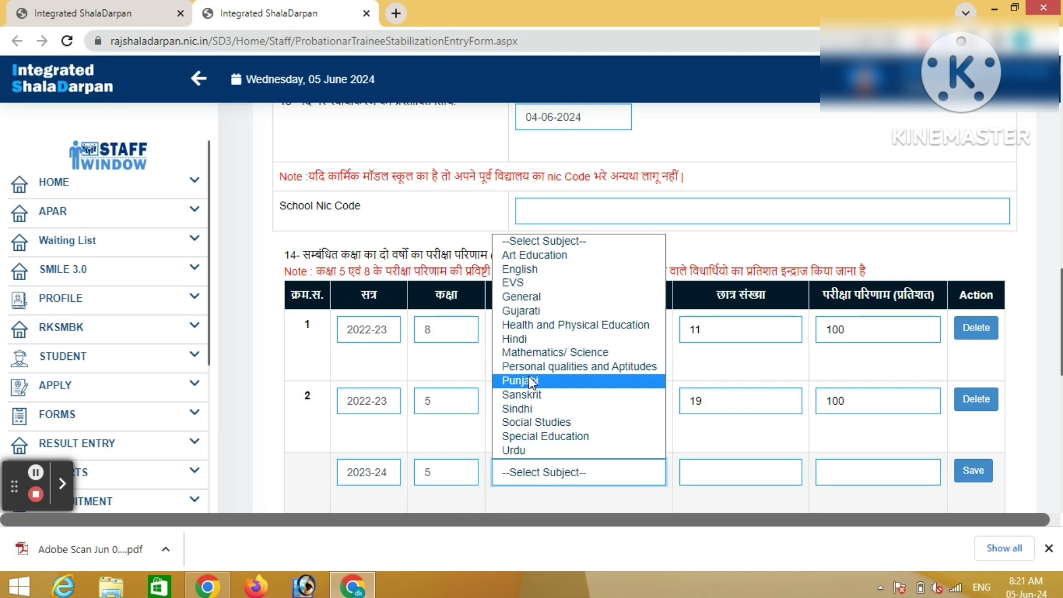
pyautogui.click(529, 352)
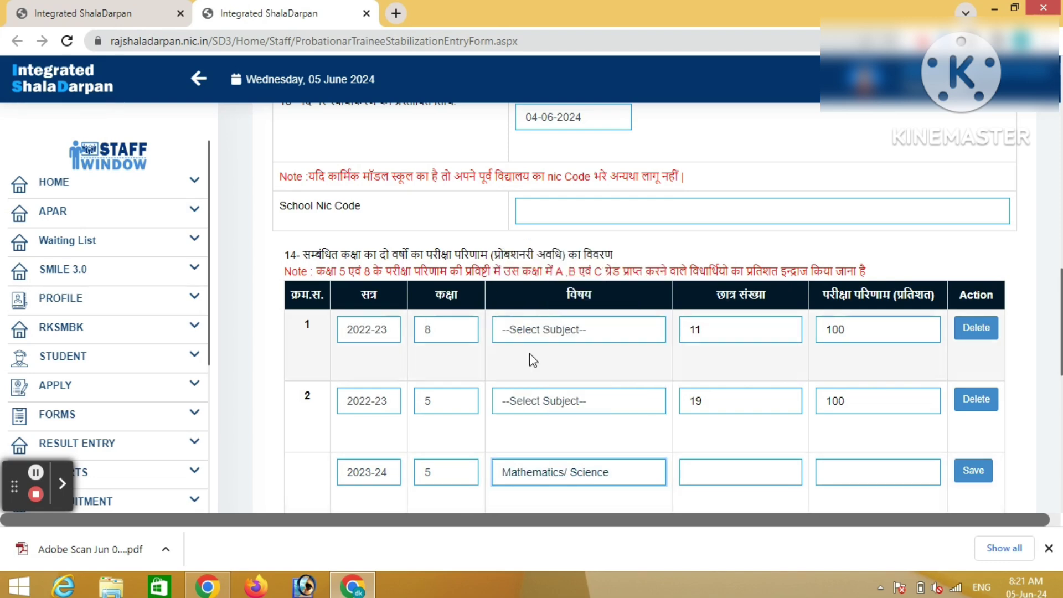
# Step: Enter 18 students and a 100 percent result for the 2023-24 class 5 row and save the entry
pyautogui.click(738, 477)
pyautogui.write('18')
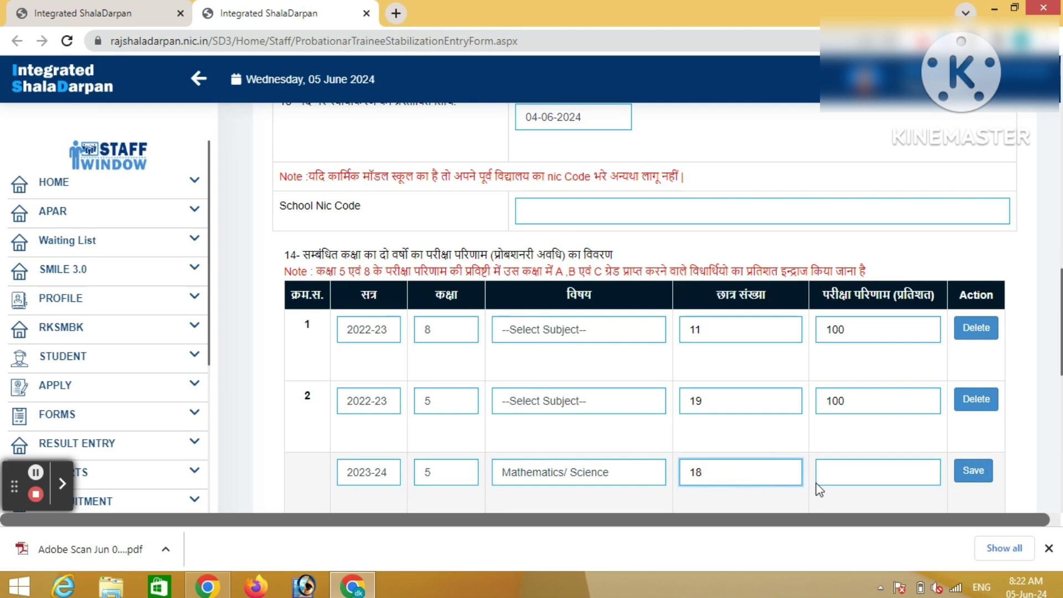
pyautogui.click(840, 468)
pyautogui.write('100')
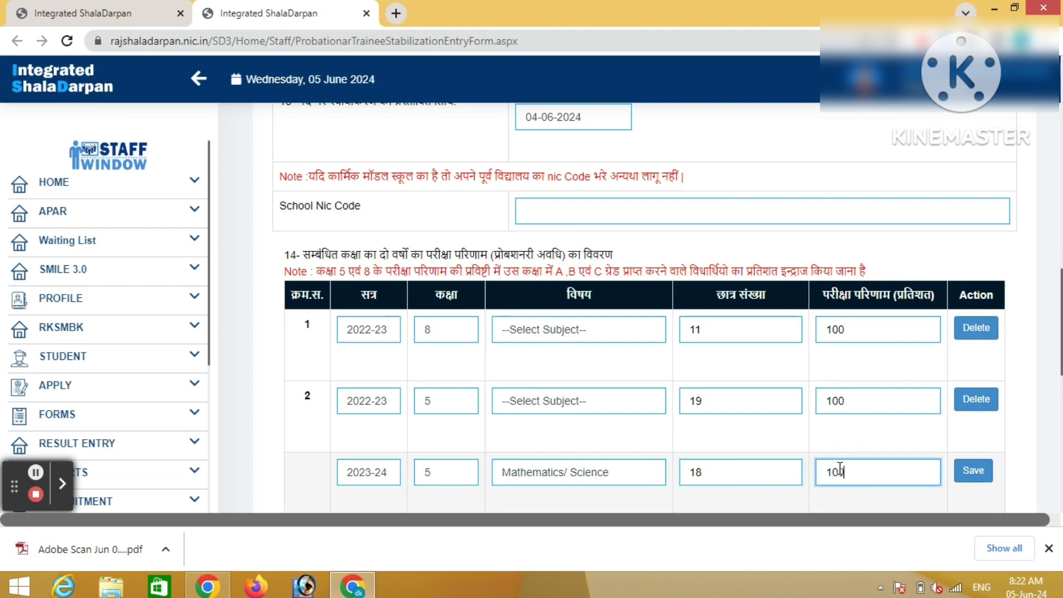
pyautogui.click(977, 474)
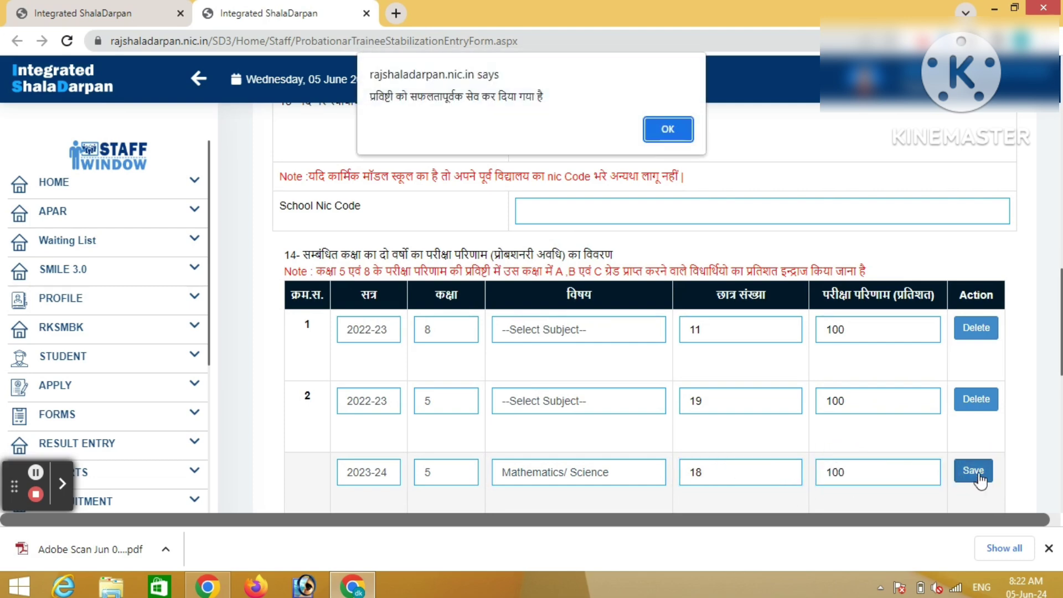
pyautogui.click(667, 131)
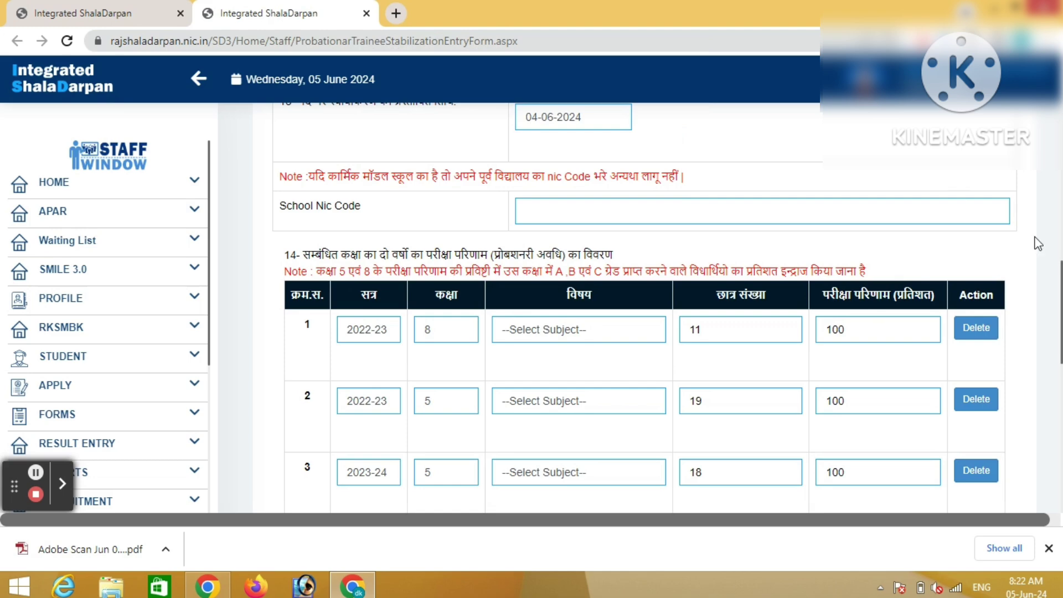
# Step: Choose casual leave (आकस्मिक अवकाश) for the first year (प्रथम वर्ष) in the item 17 leave details table
pyautogui.click(1047, 338)
pyautogui.scroll(-7, 1047, 337)
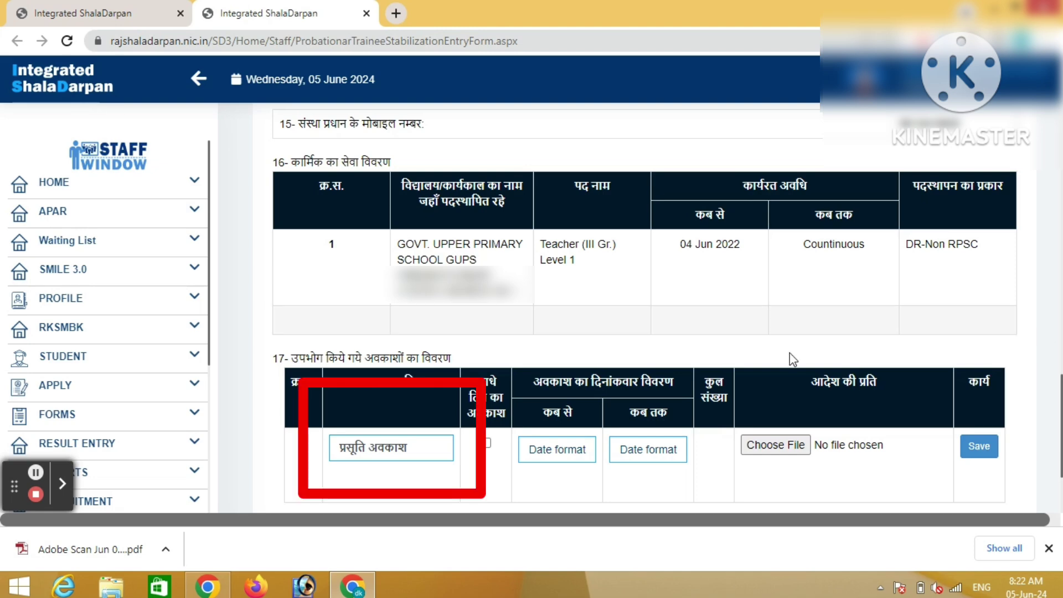
pyautogui.click(401, 453)
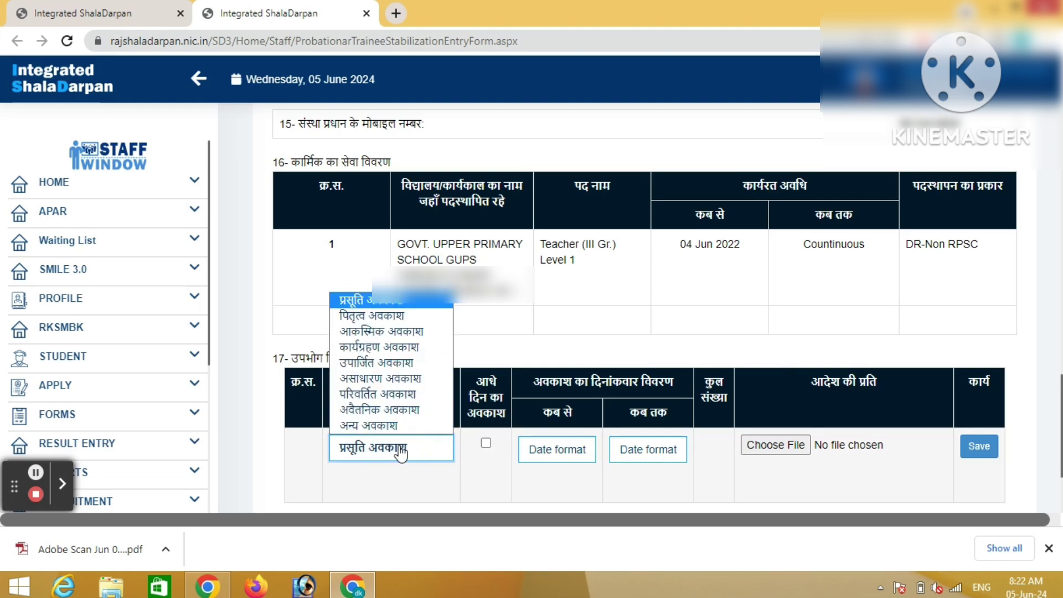
pyautogui.click(393, 333)
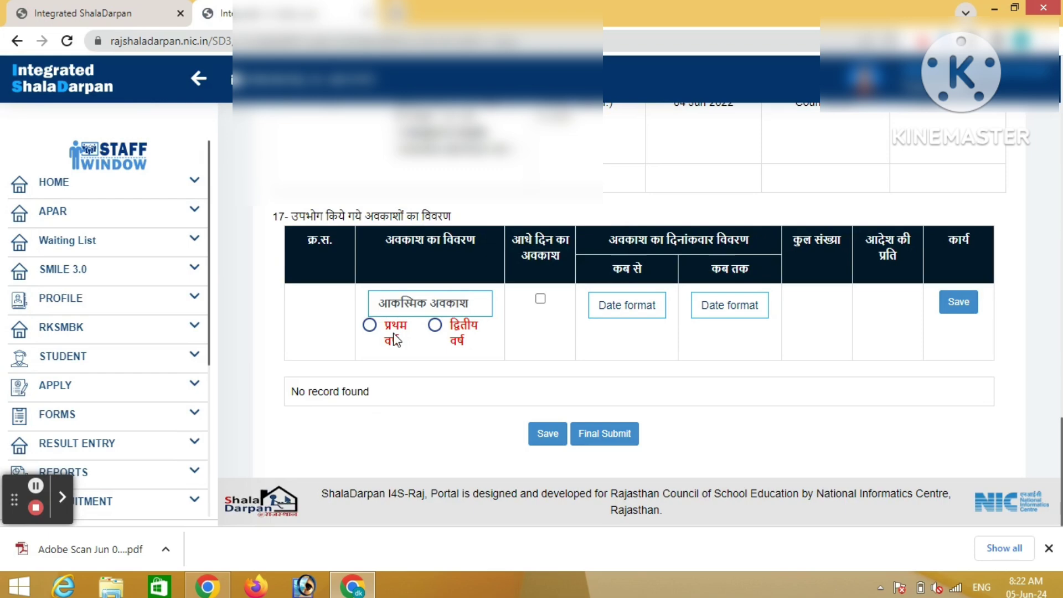
pyautogui.click(369, 327)
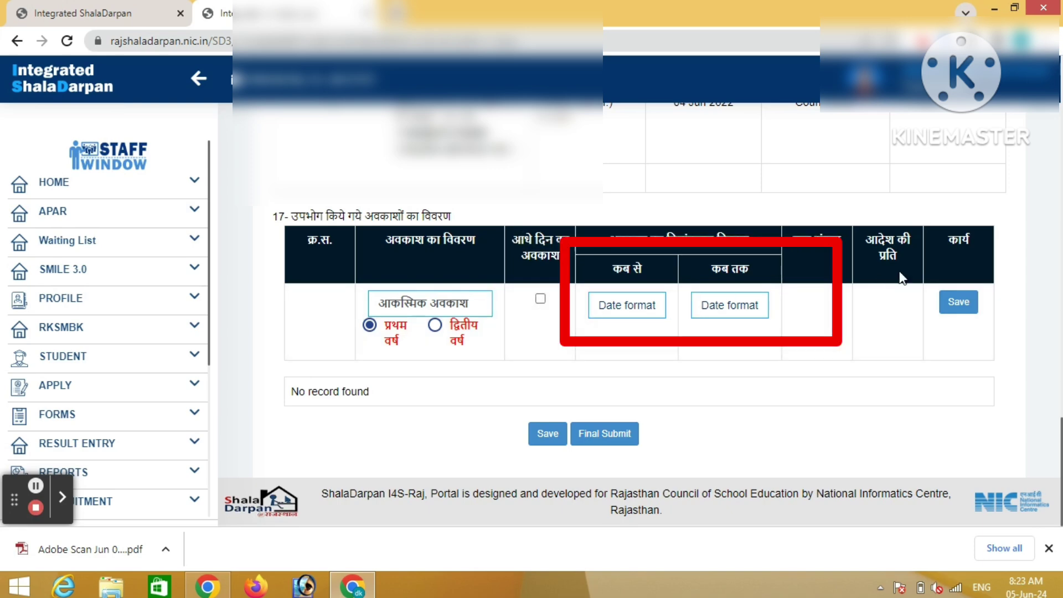
# Step: Set the start date (कब से) of the casual leave entry in item 17 to 07-12-2022
pyautogui.click(610, 304)
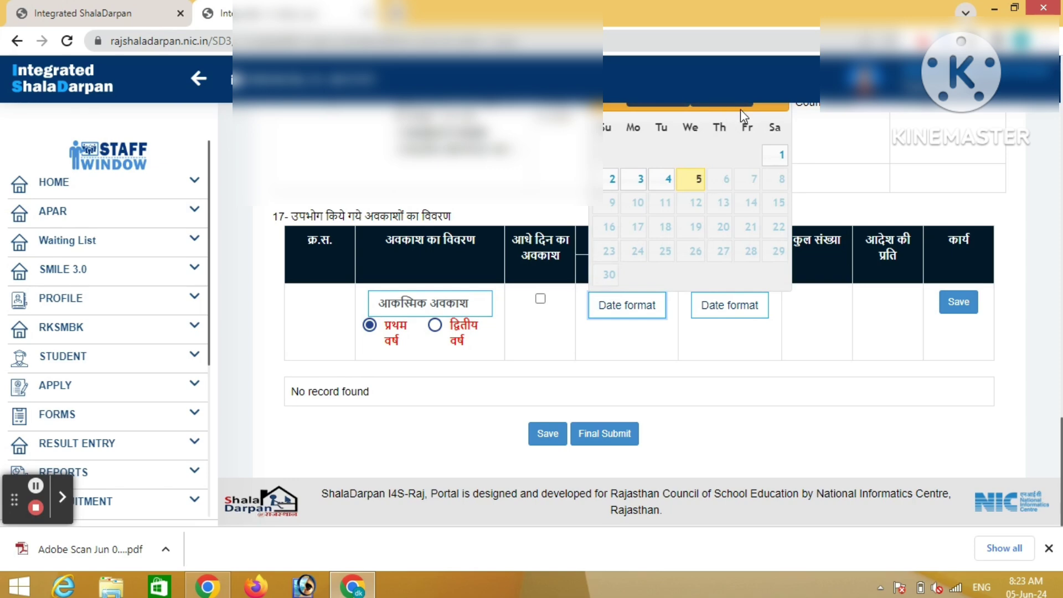
pyautogui.scroll(1, 627, 341)
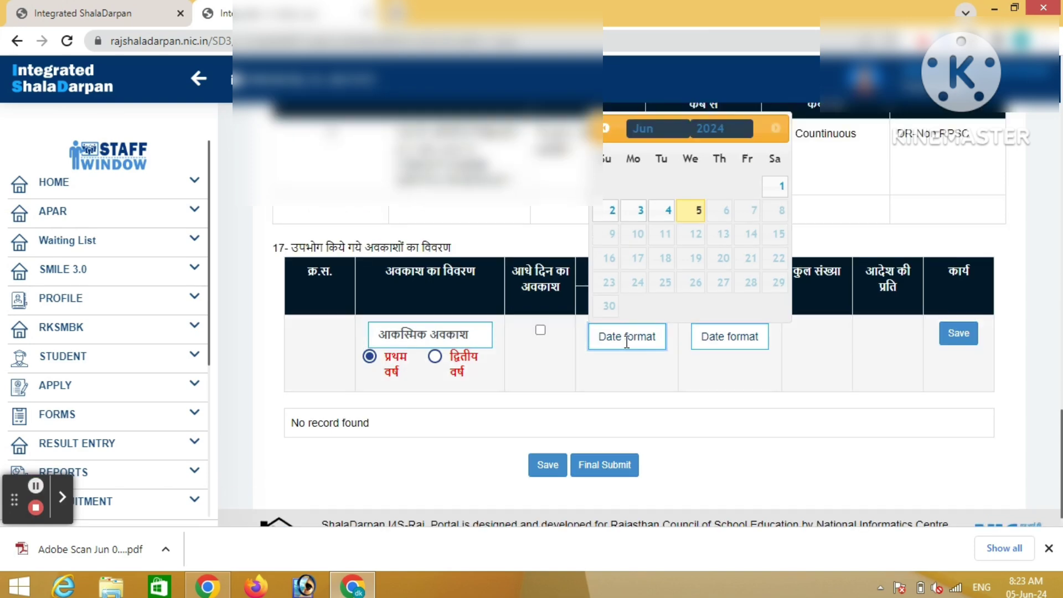
pyautogui.click(719, 129)
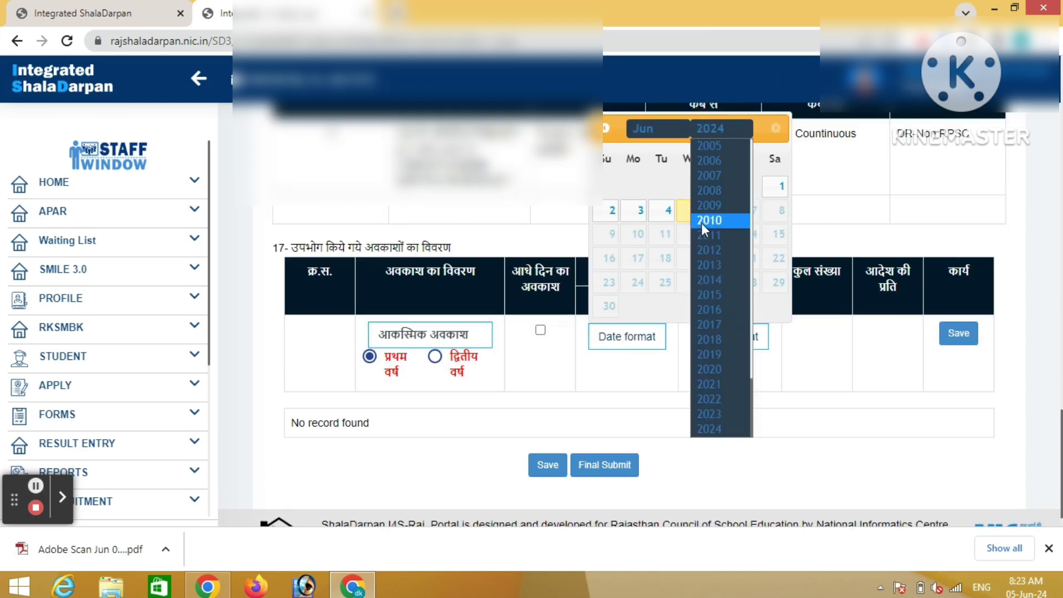
pyautogui.click(721, 397)
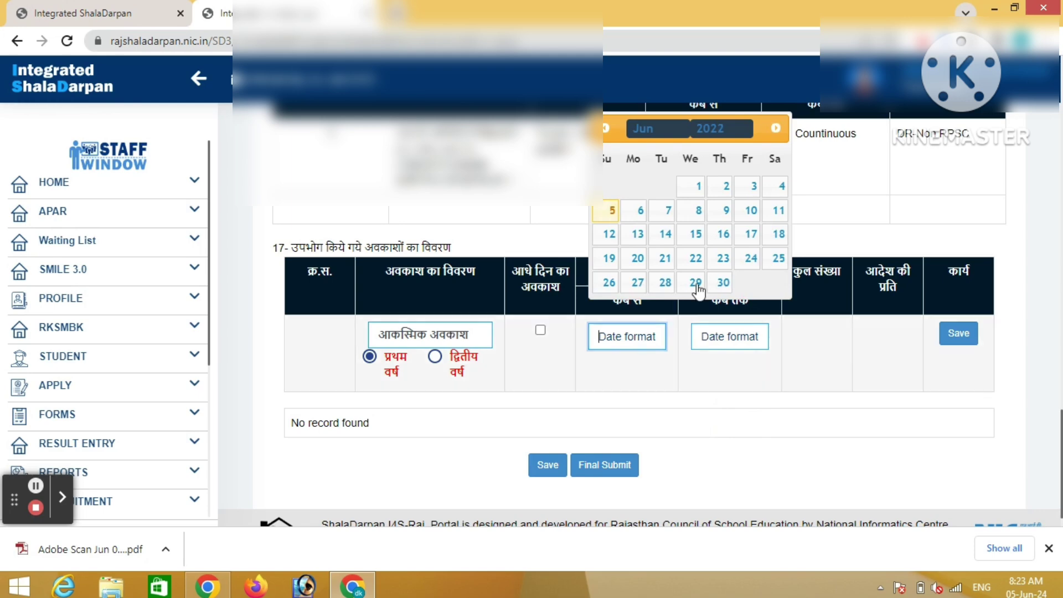
pyautogui.click(657, 129)
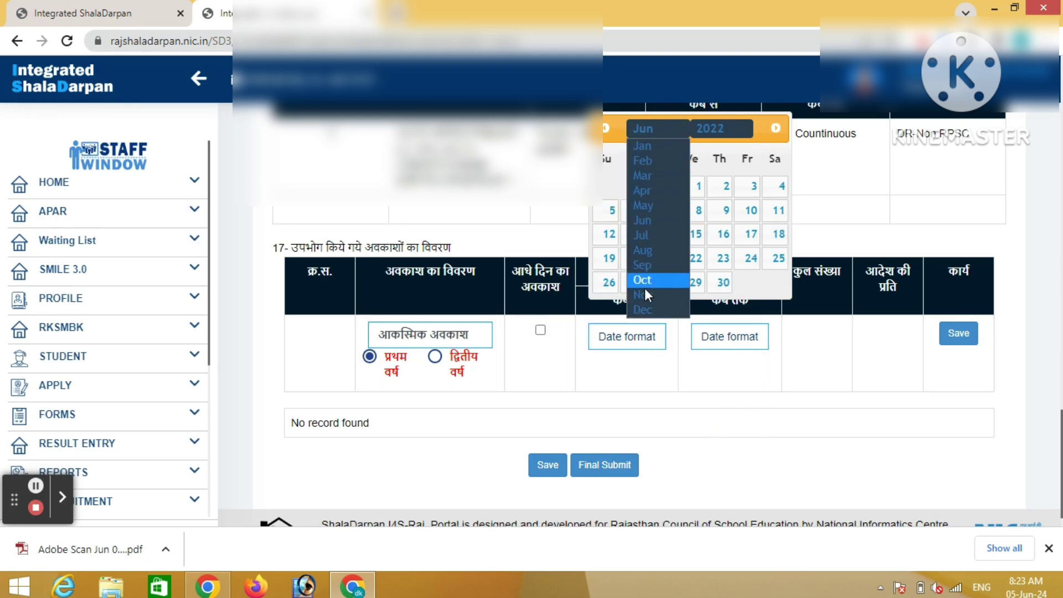
pyautogui.click(645, 308)
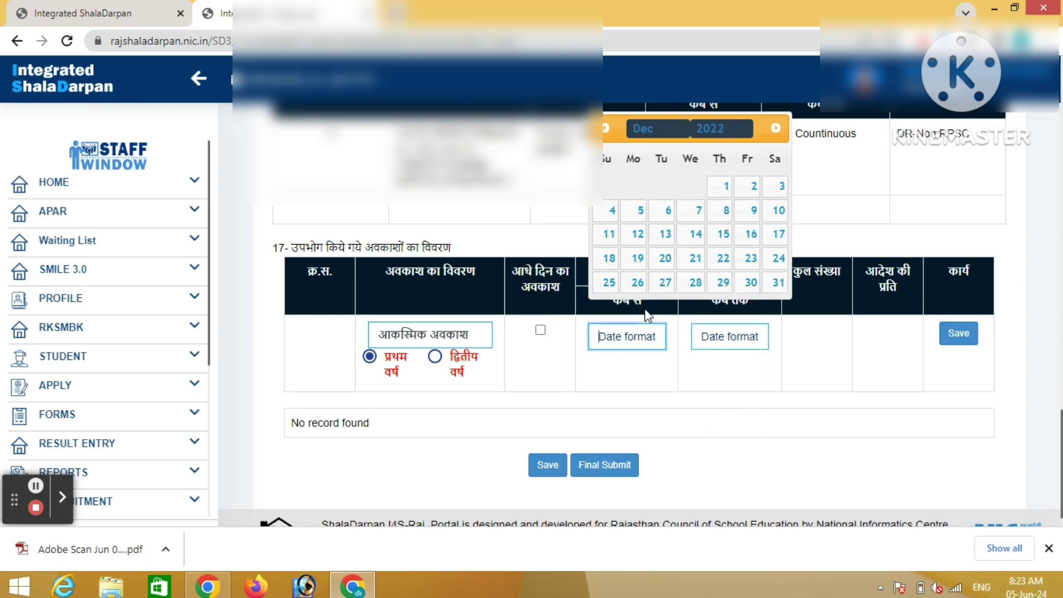
pyautogui.click(696, 212)
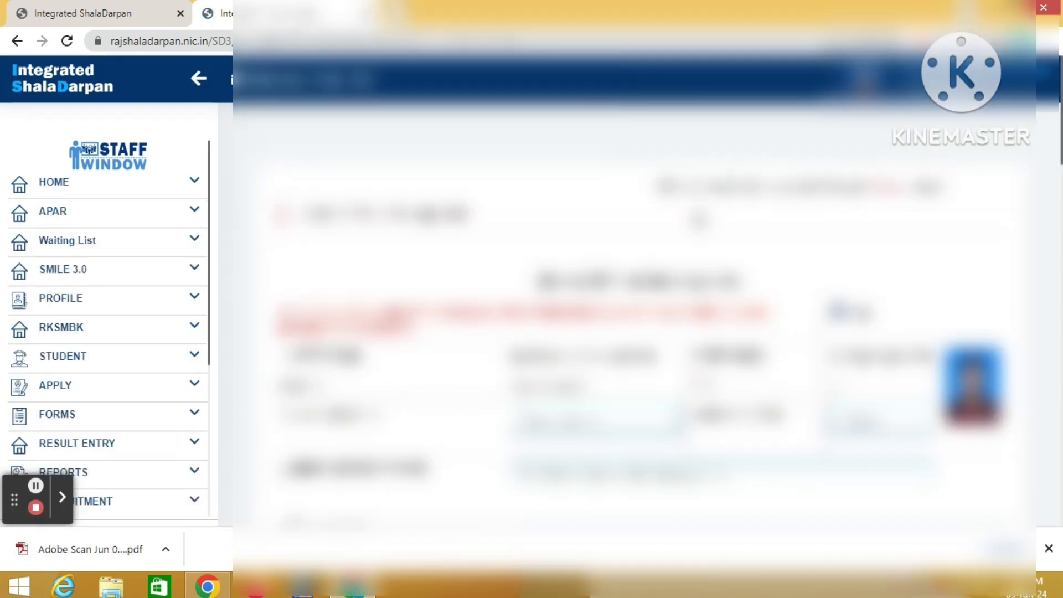
pyautogui.scroll(-10, 634, 310)
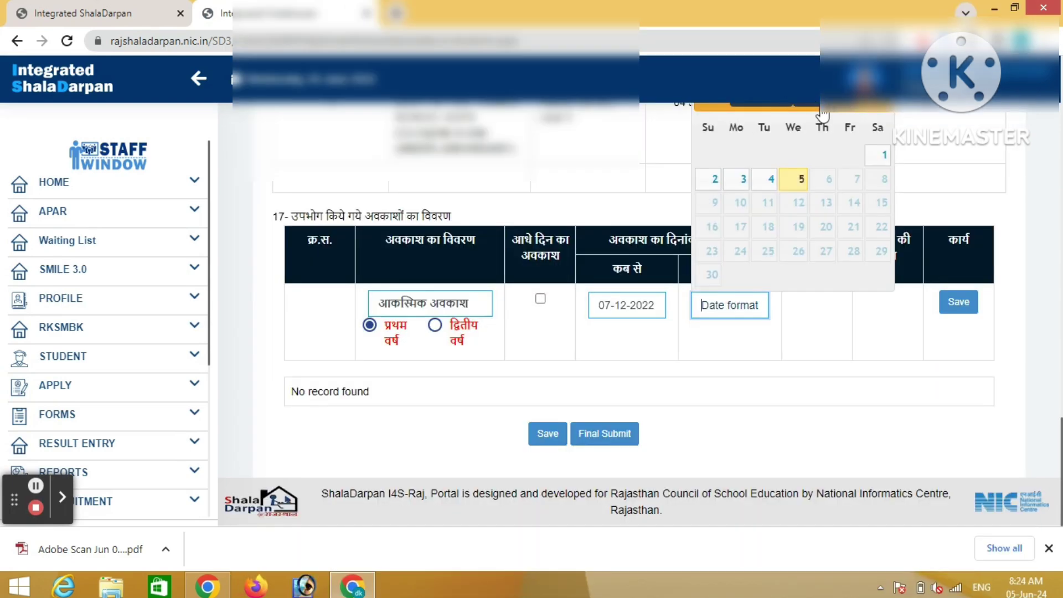
pyautogui.click(822, 116)
pyautogui.tripleClick(822, 116)
pyautogui.click(861, 83)
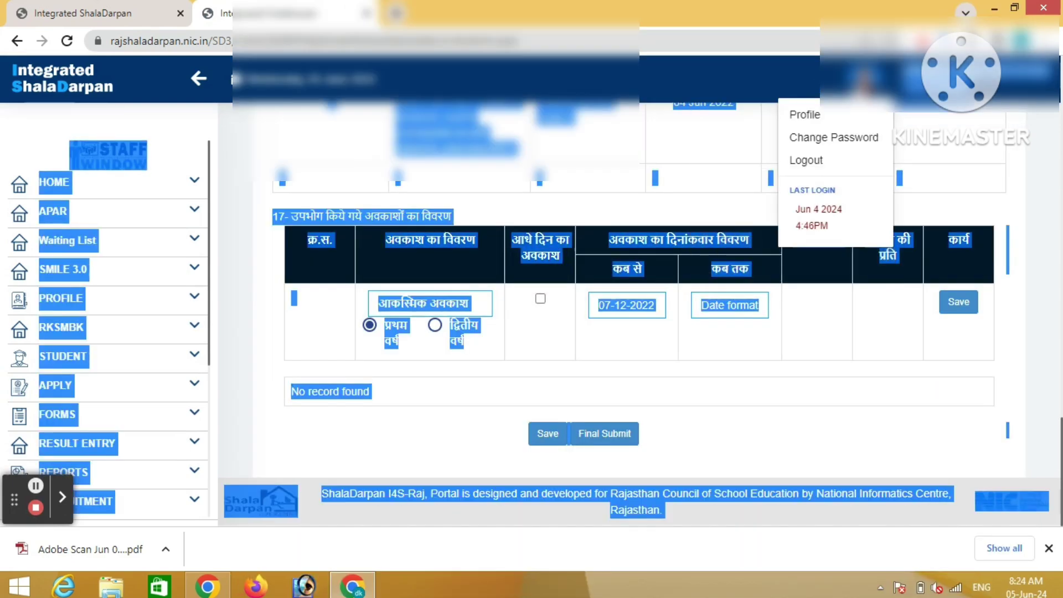
pyautogui.click(723, 153)
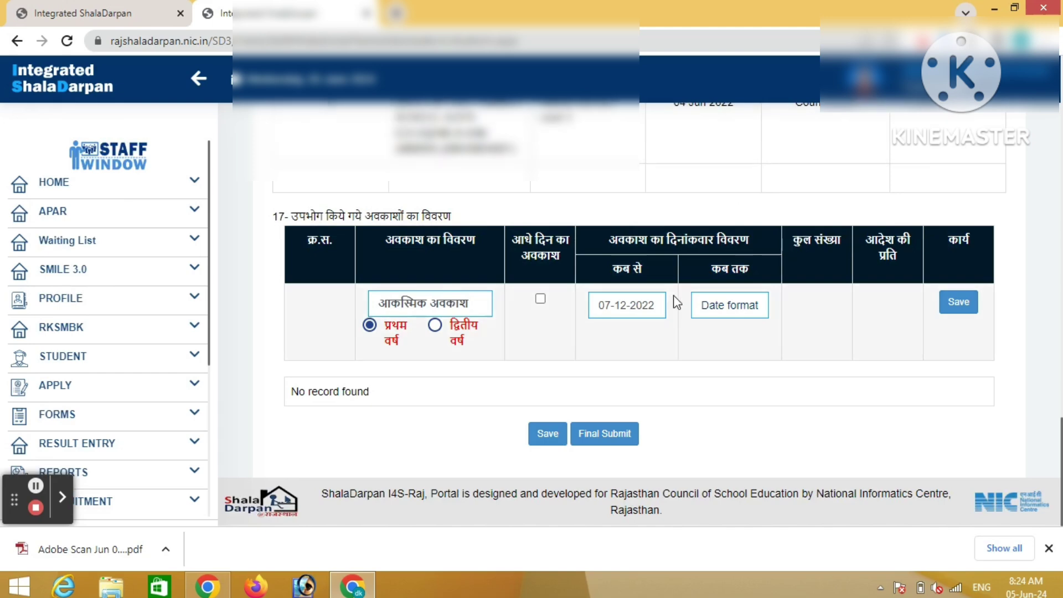
# Step: Set the end date (कब तक) of the casual leave to 07-12-2022 and save the leave entry
pyautogui.click(729, 305)
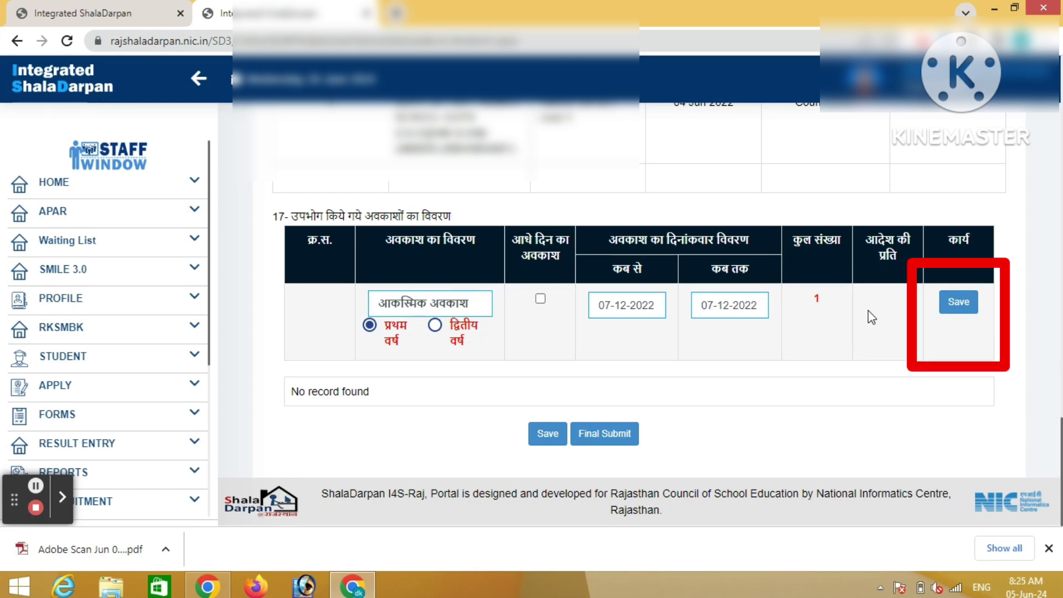
pyautogui.click(961, 311)
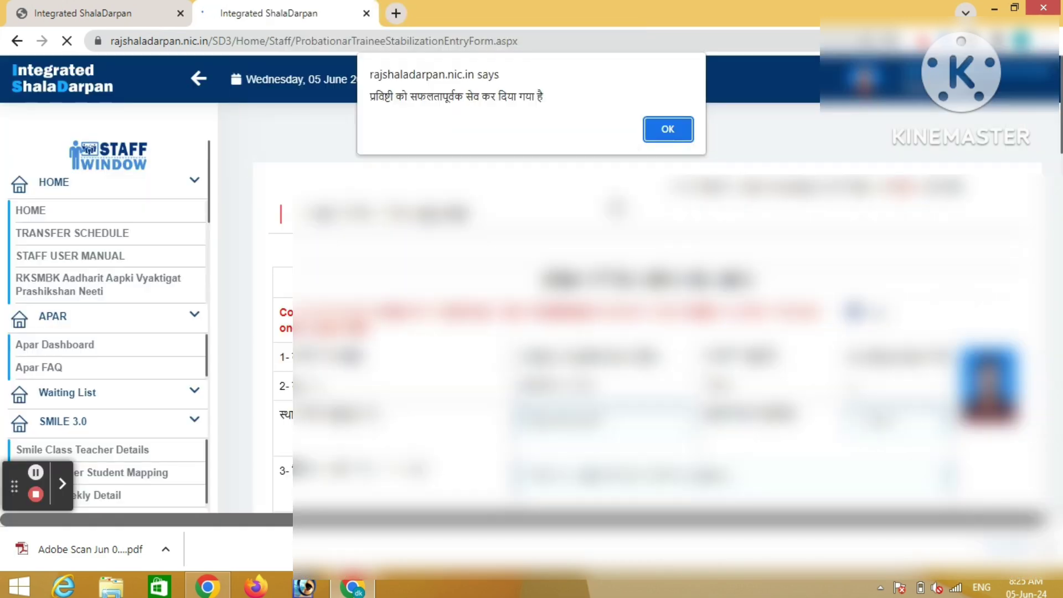
# Step: Acknowledge the saved casual leave entry and choose paternity leave (पितृत्व अवकाश) in the new row of the item 17 leave table
pyautogui.click(667, 130)
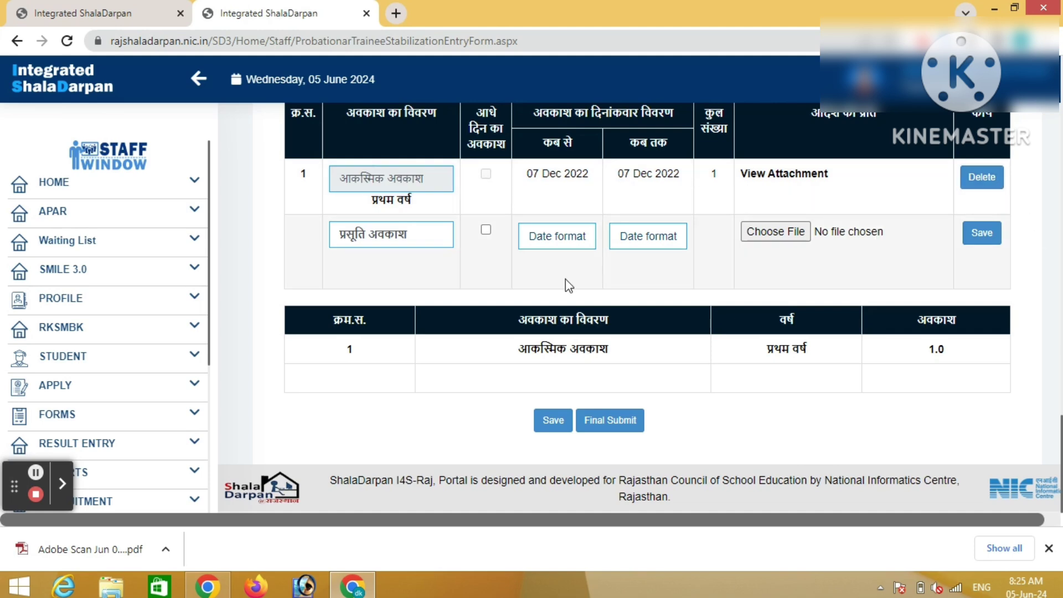
pyautogui.click(387, 239)
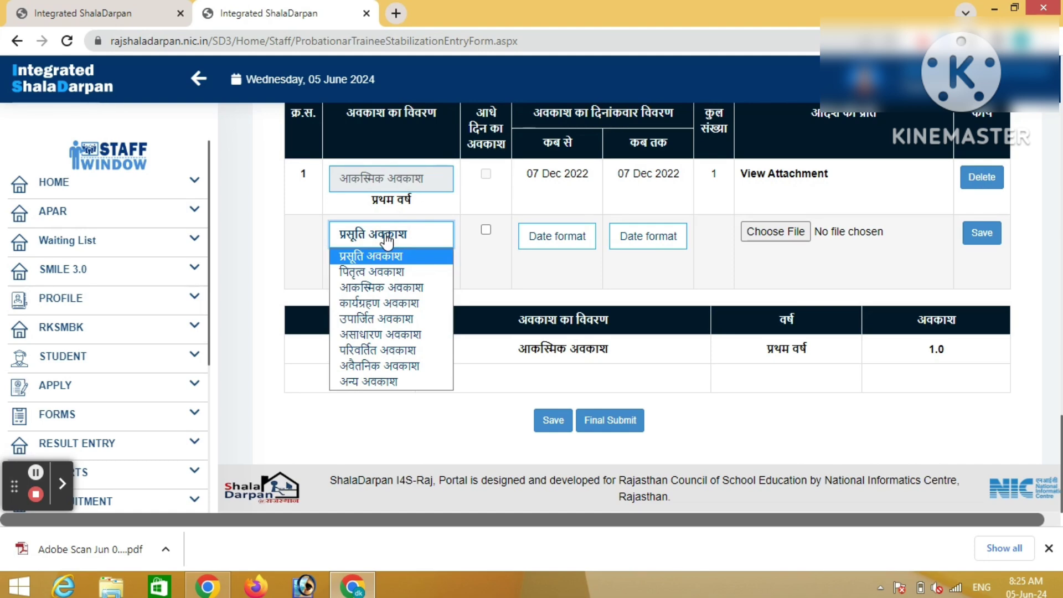
pyautogui.click(372, 269)
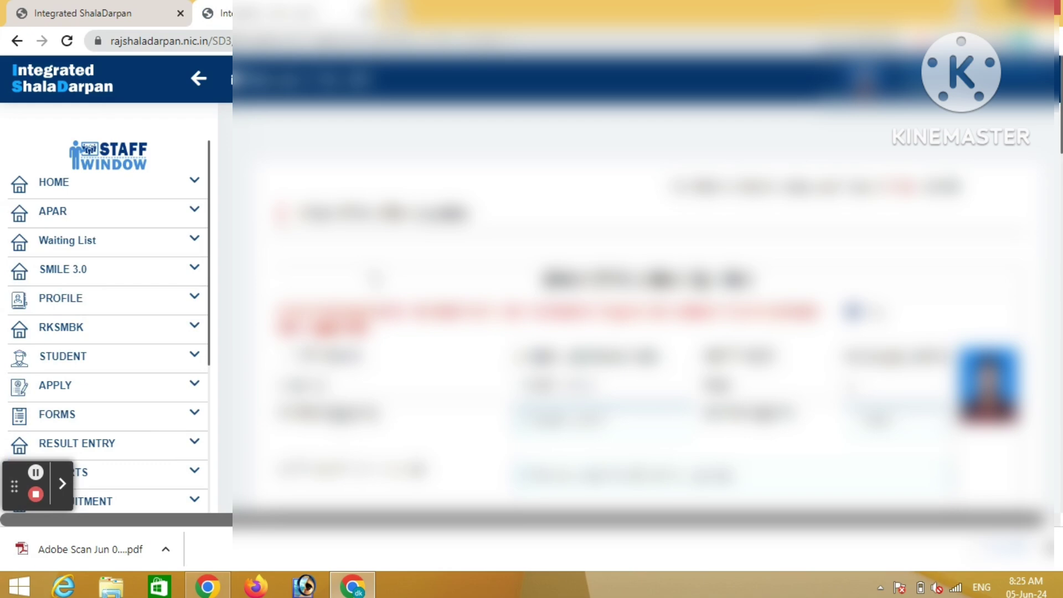
pyautogui.scroll(-10, 643, 299)
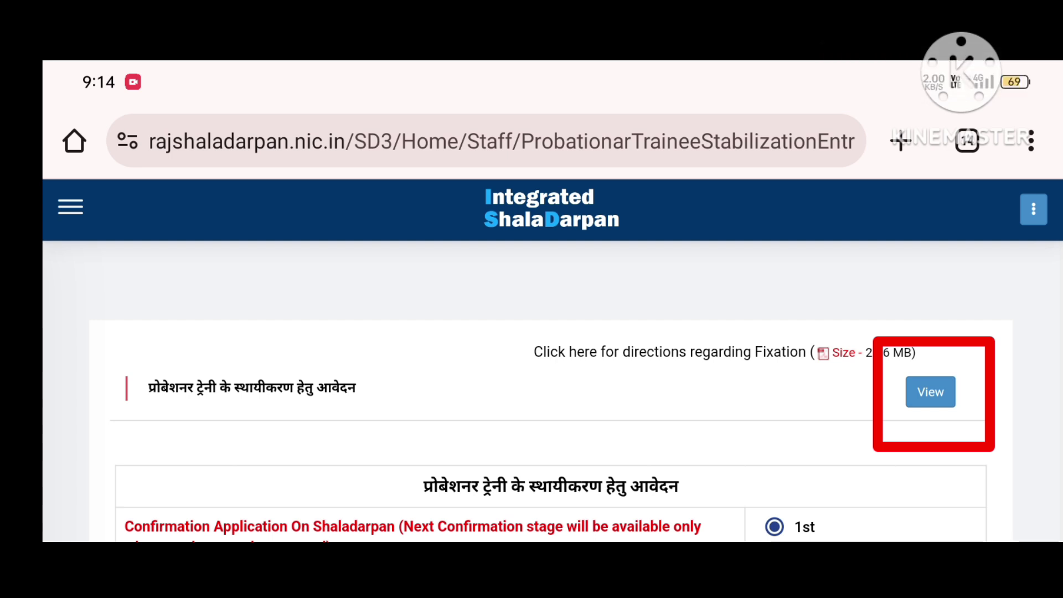
pyautogui.click(70, 208)
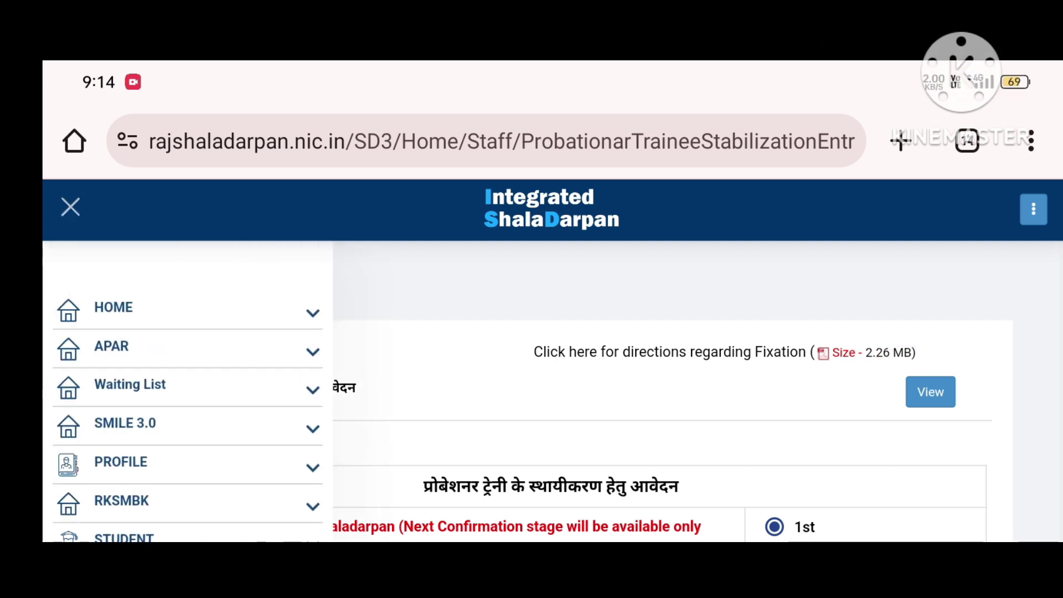
pyautogui.scroll(-3, 208, 353)
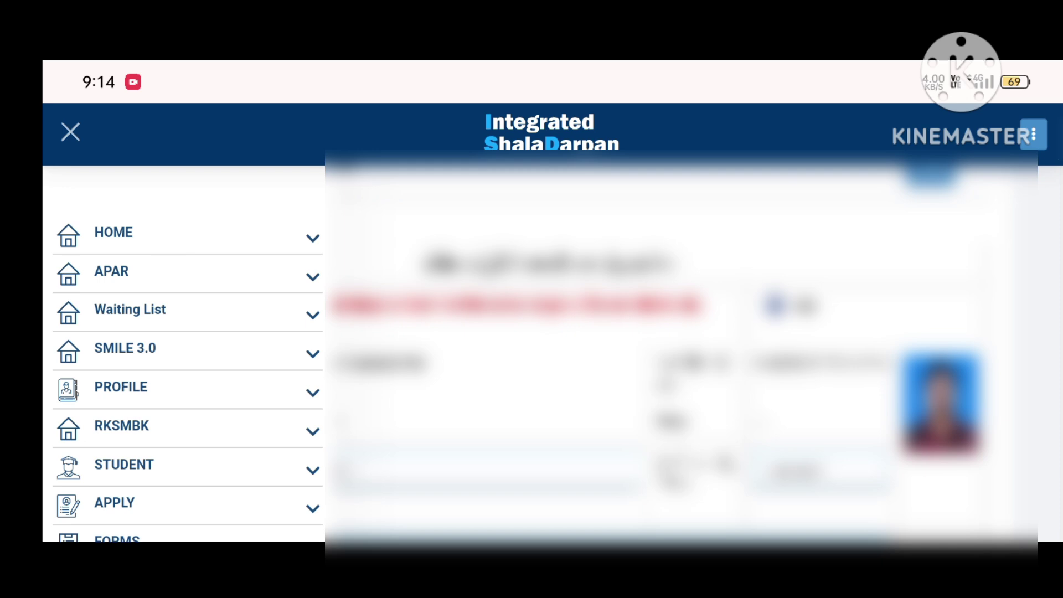
pyautogui.scroll(3, 103, 461)
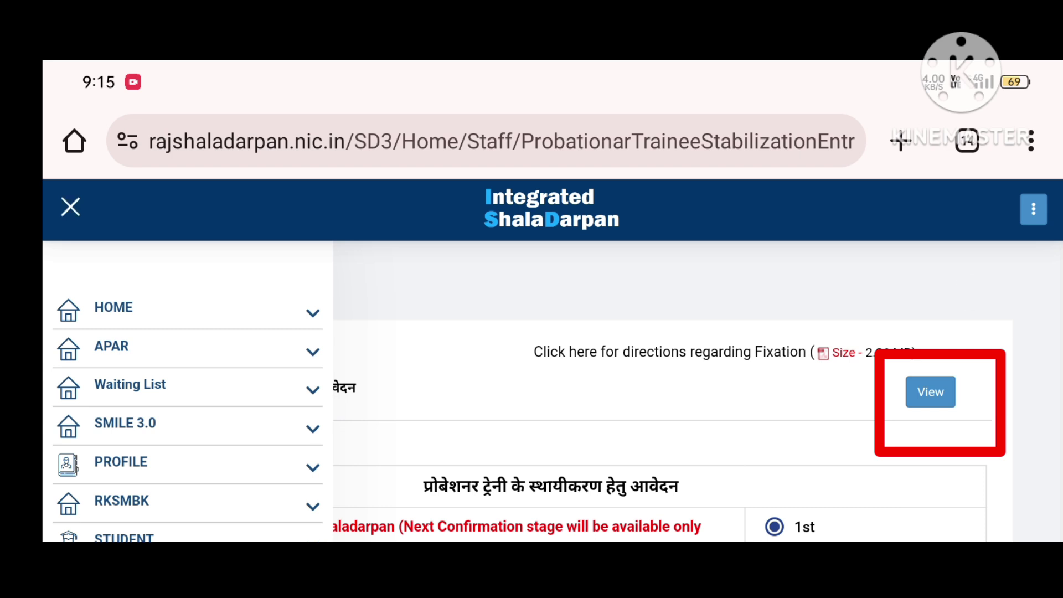
pyautogui.click(70, 206)
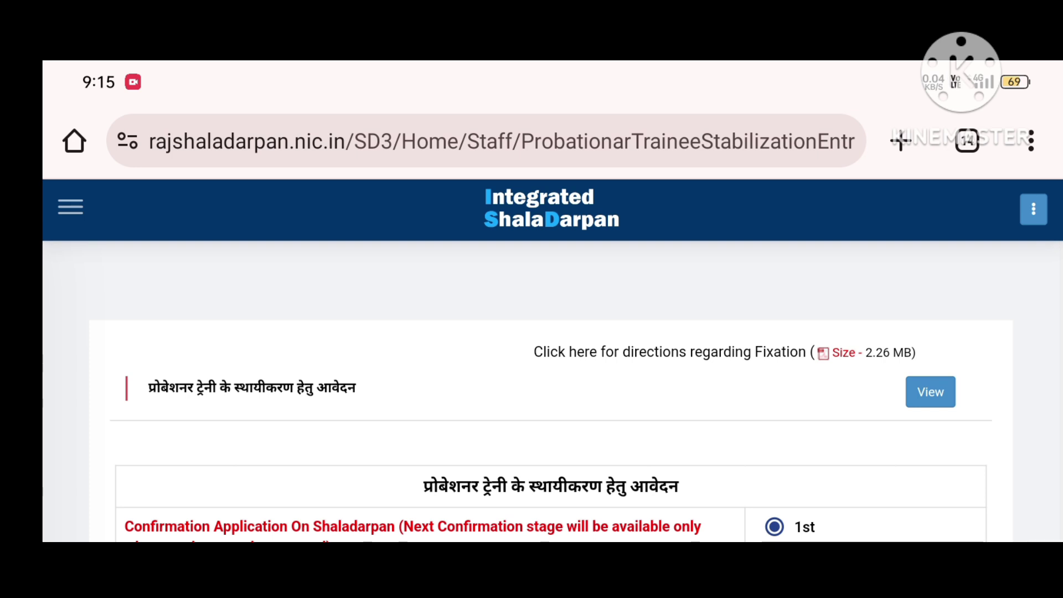
# Step: View the filled probationer trainee confirmation application, read through all its sections, and close the preview
pyautogui.click(930, 391)
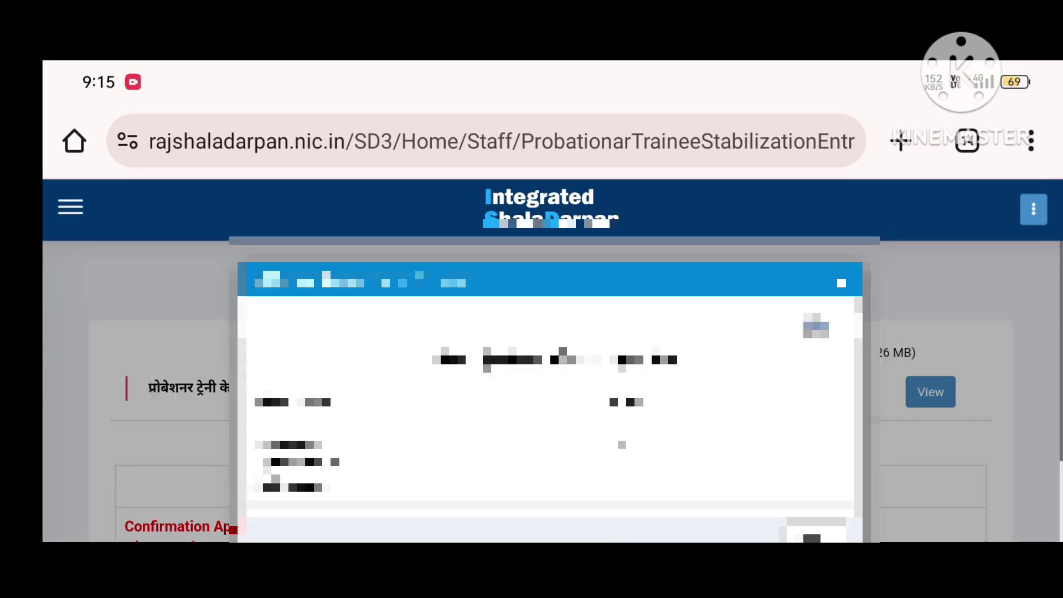
pyautogui.scroll(-5, 549, 399)
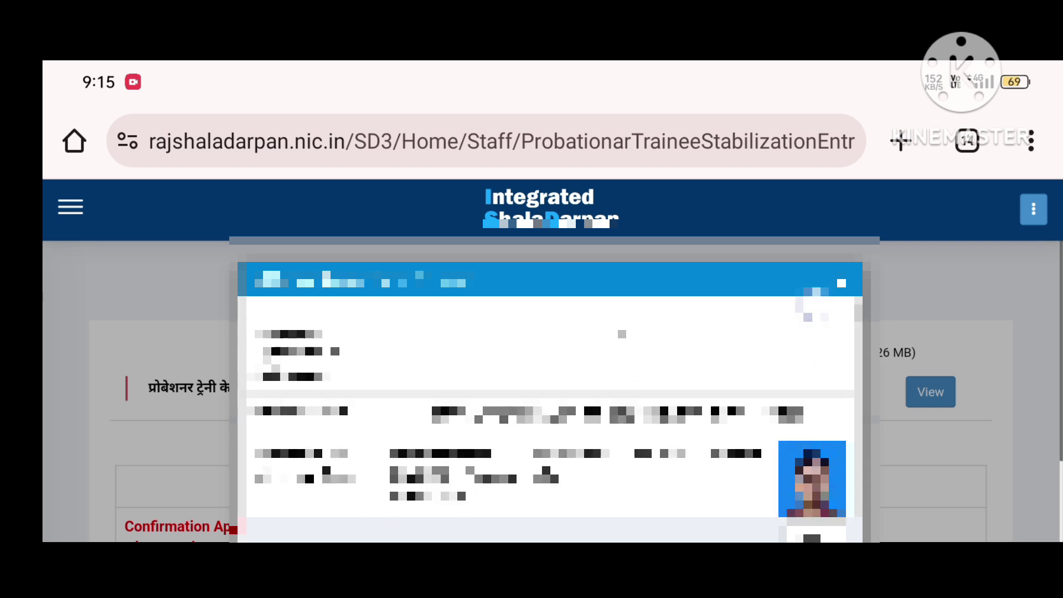
pyautogui.scroll(-5, 548, 398)
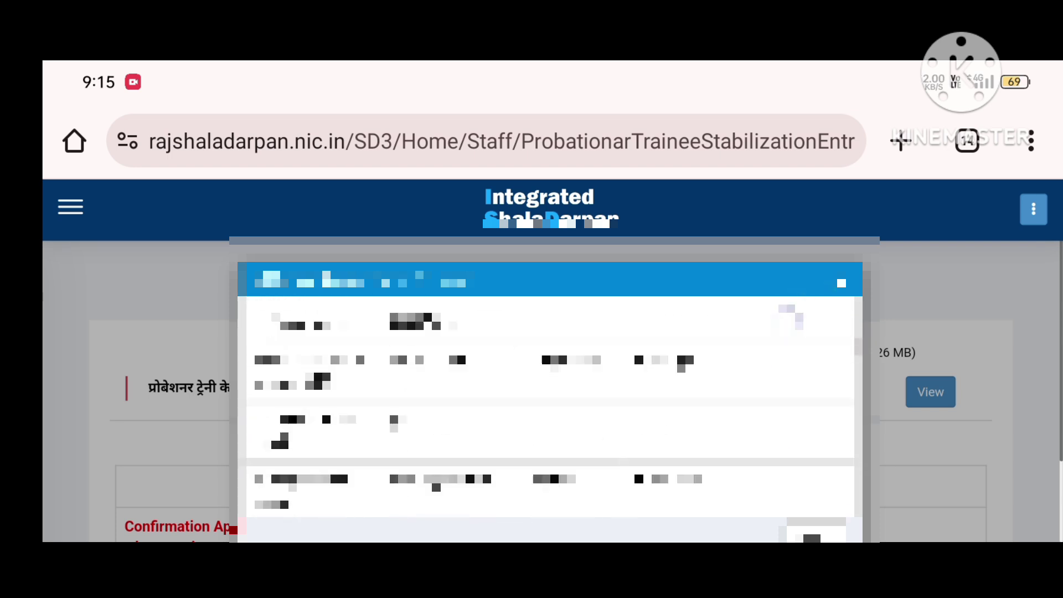
pyautogui.scroll(-5, 548, 398)
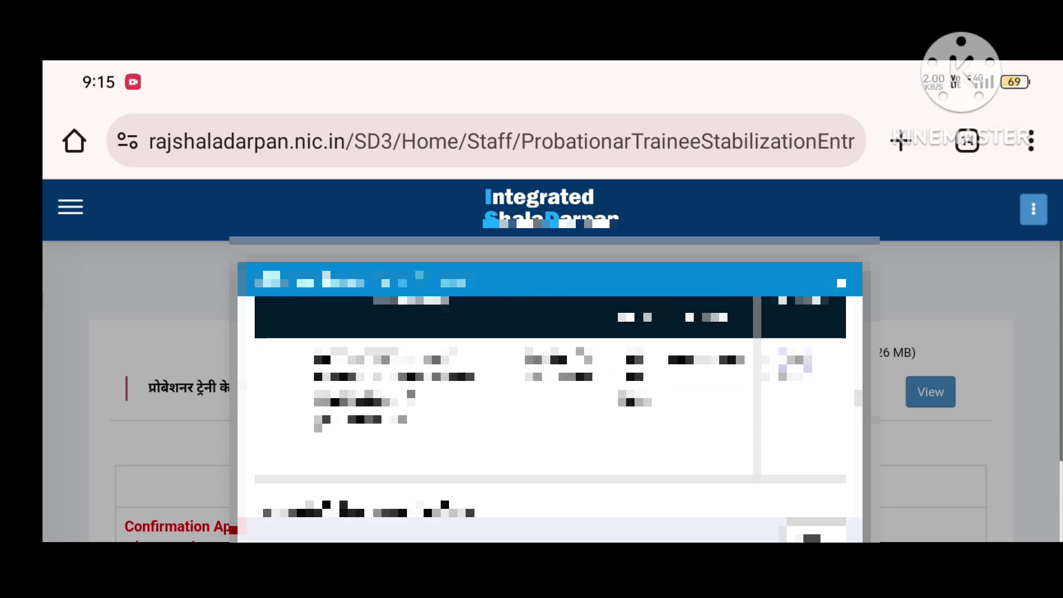
pyautogui.scroll(-5, 548, 398)
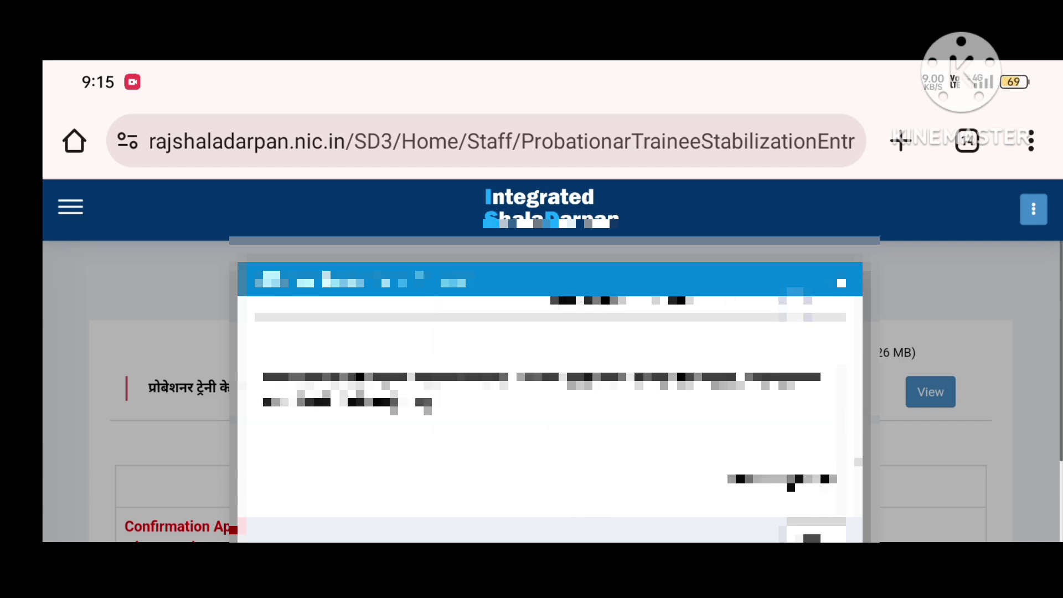
pyautogui.scroll(-5, 548, 398)
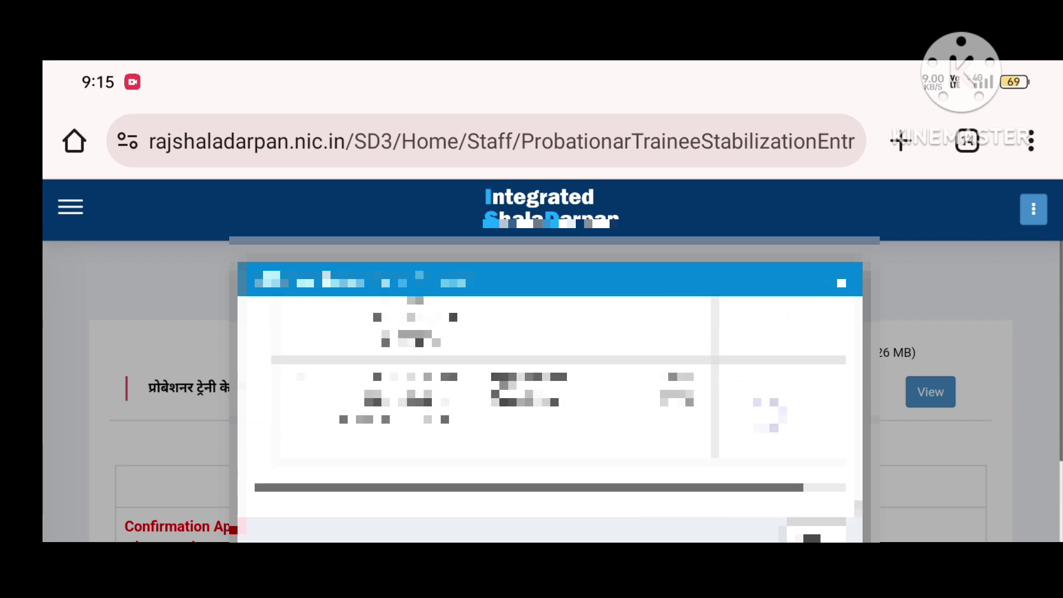
pyautogui.scroll(5, 548, 332)
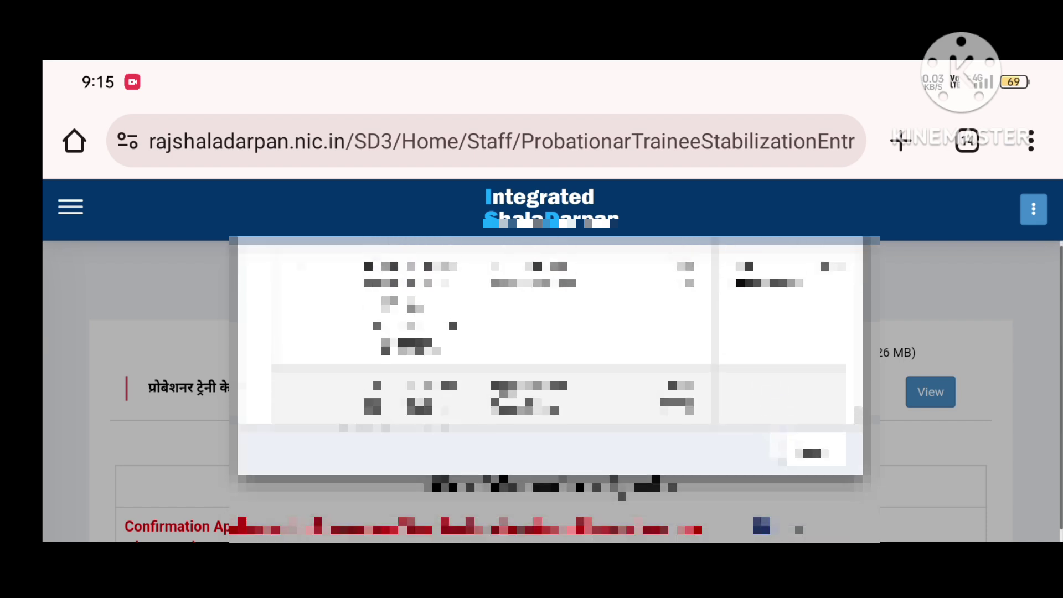
pyautogui.scroll(5, 548, 387)
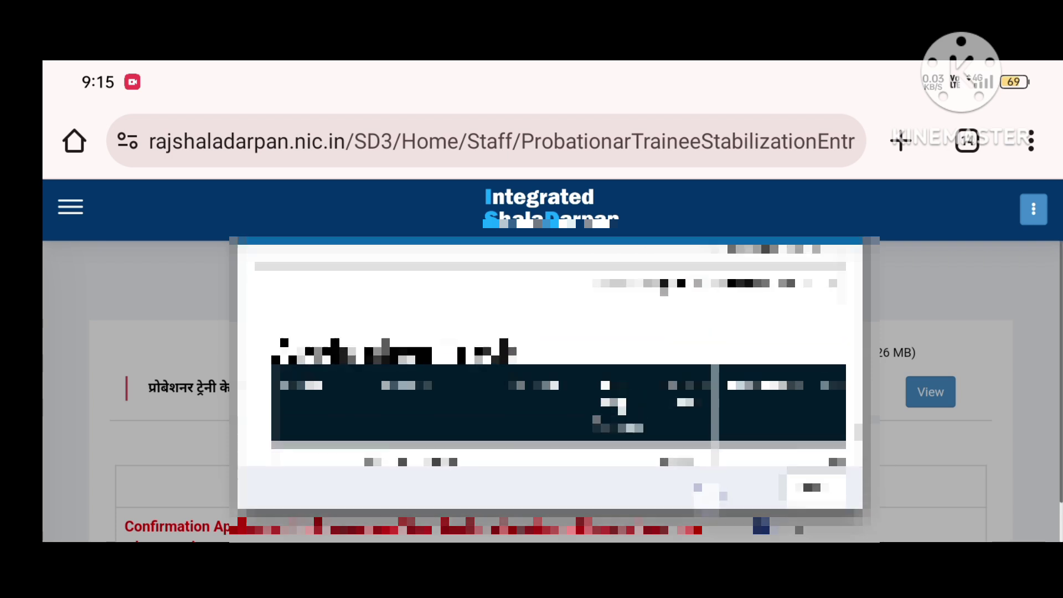
pyautogui.scroll(-5, 548, 399)
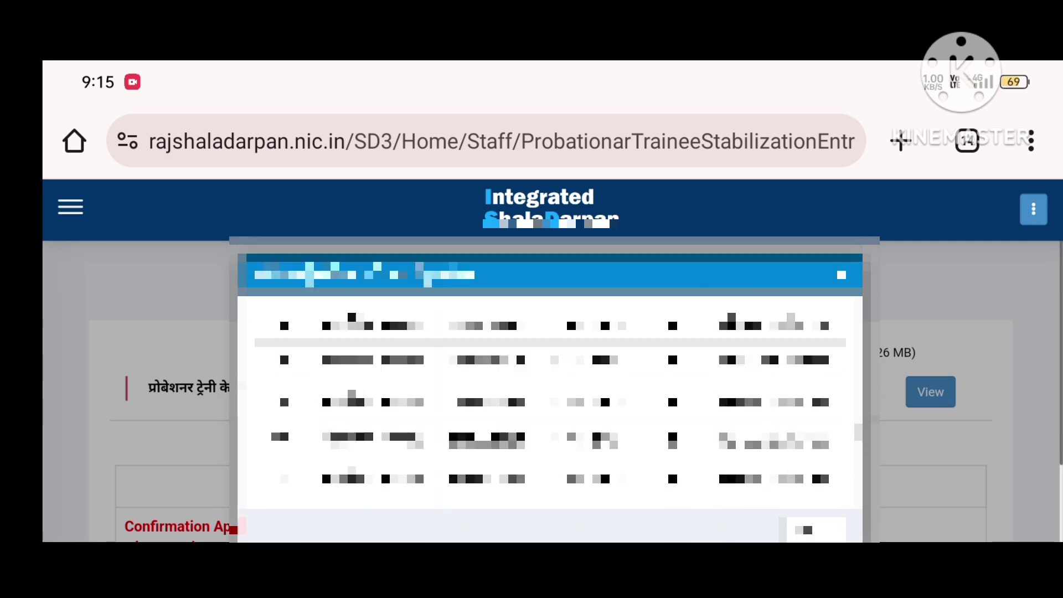
pyautogui.scroll(5, 548, 399)
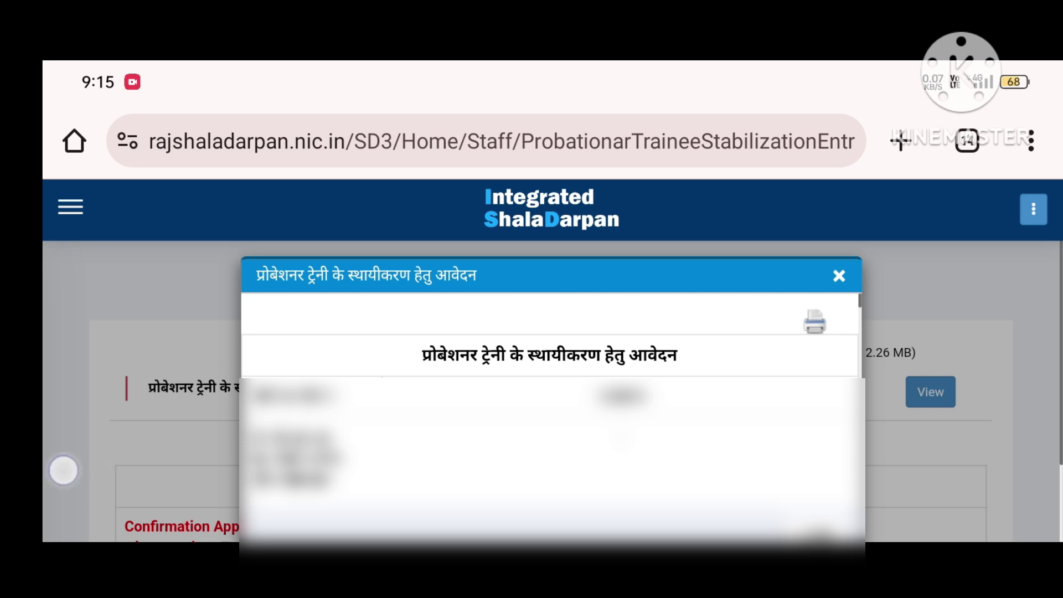
pyautogui.press('Escape')
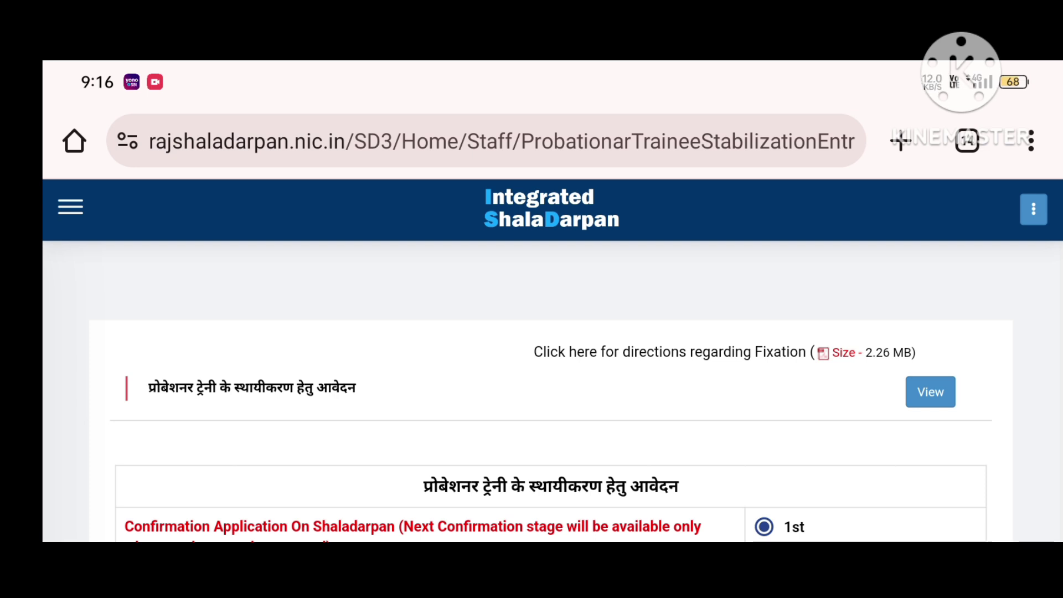
# Step: Go to the forms page under Application for Departmental Services and open its application tracking page
pyautogui.click(83, 456)
pyautogui.click(70, 207)
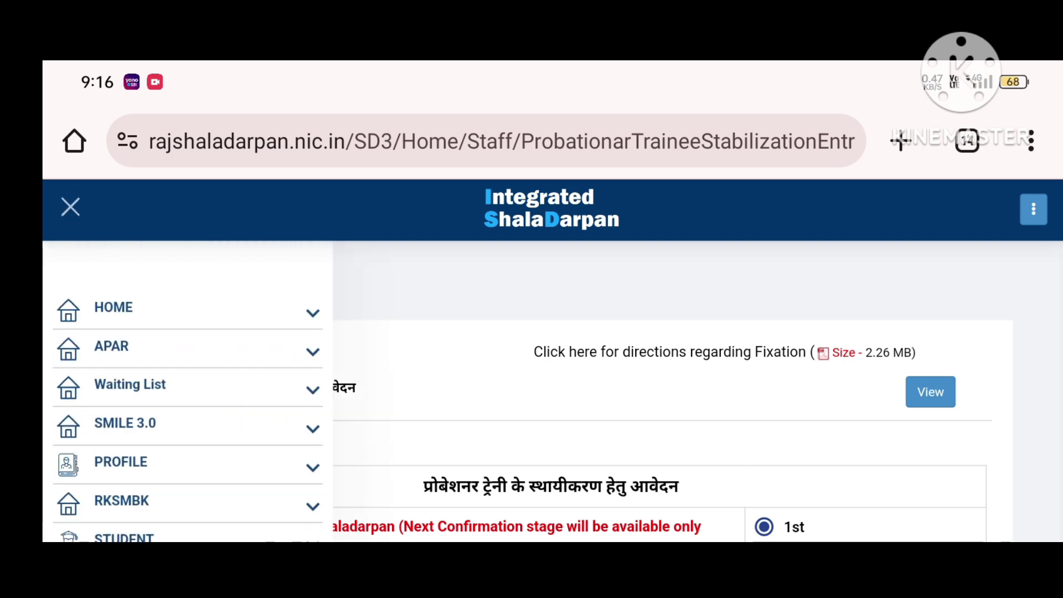
pyautogui.click(92, 472)
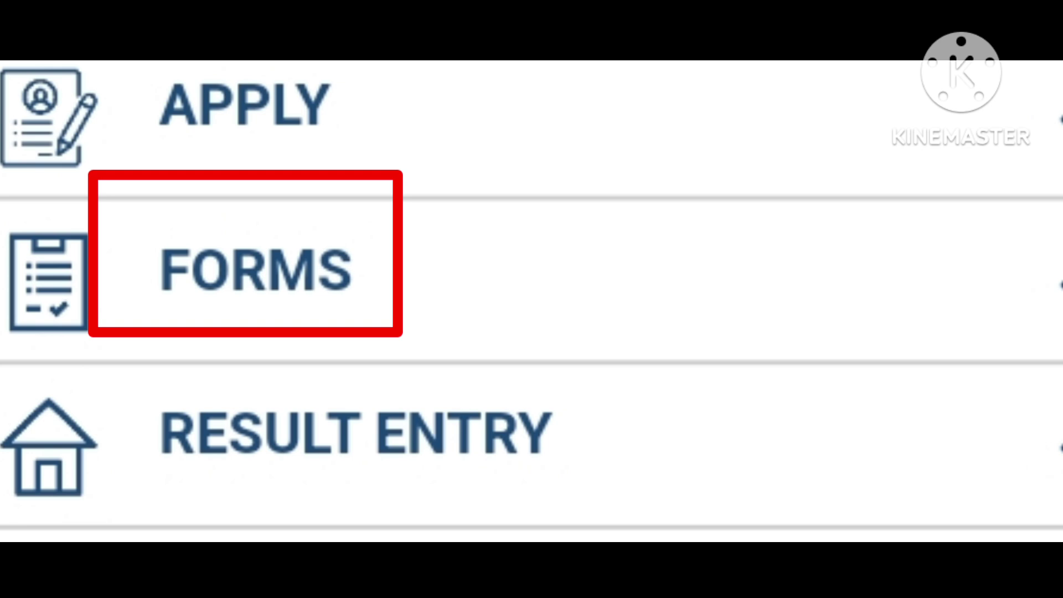
pyautogui.click(94, 461)
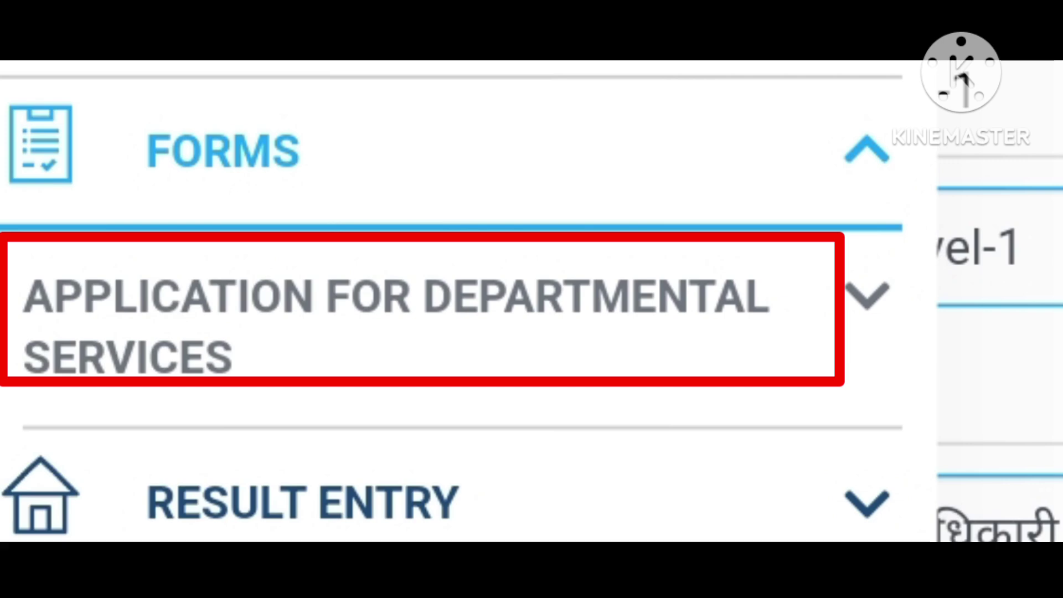
pyautogui.click(101, 452)
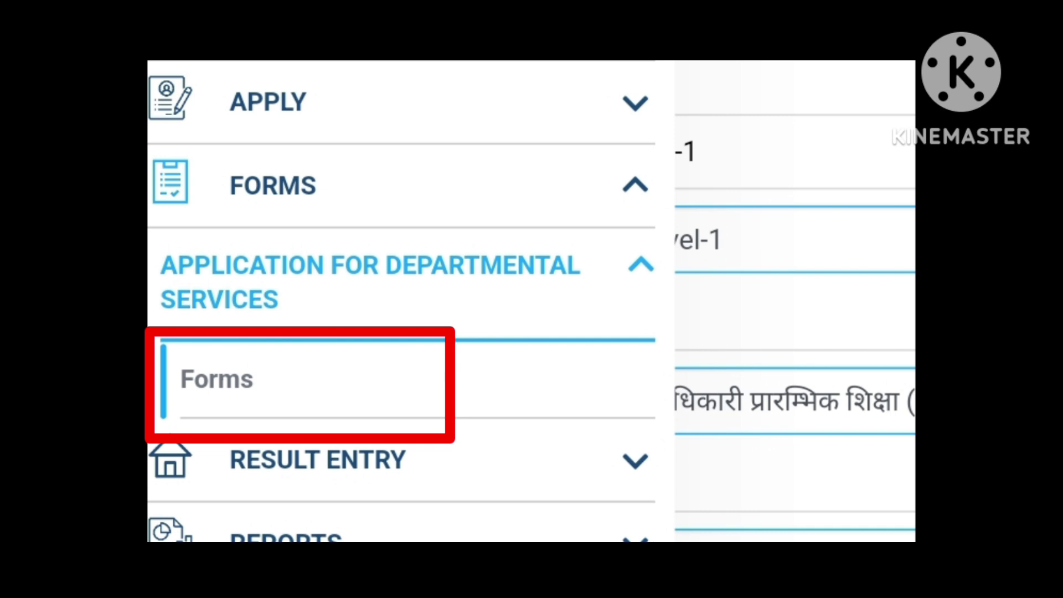
pyautogui.click(75, 450)
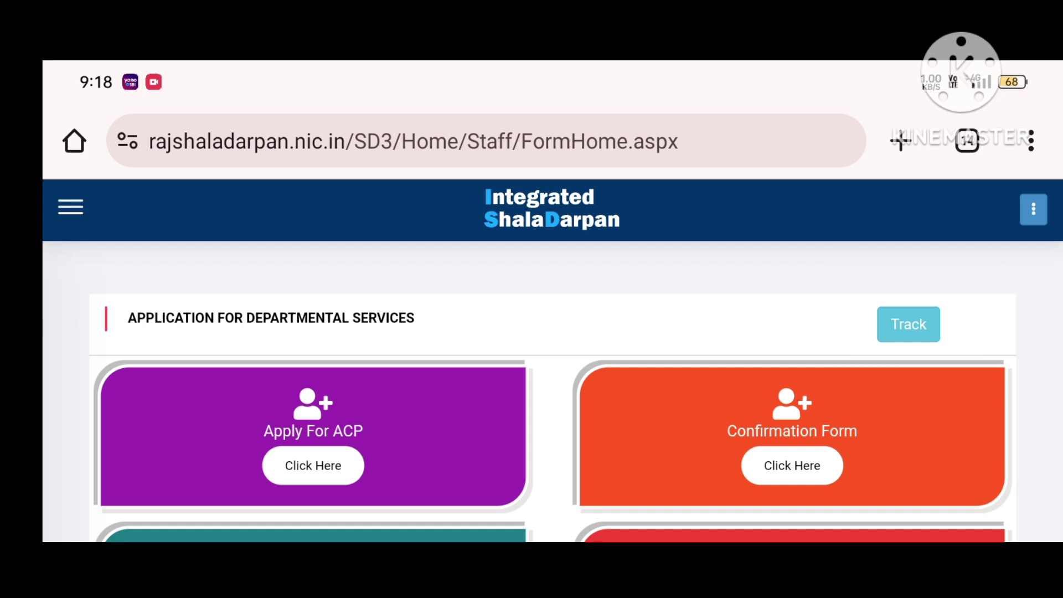
pyautogui.click(908, 323)
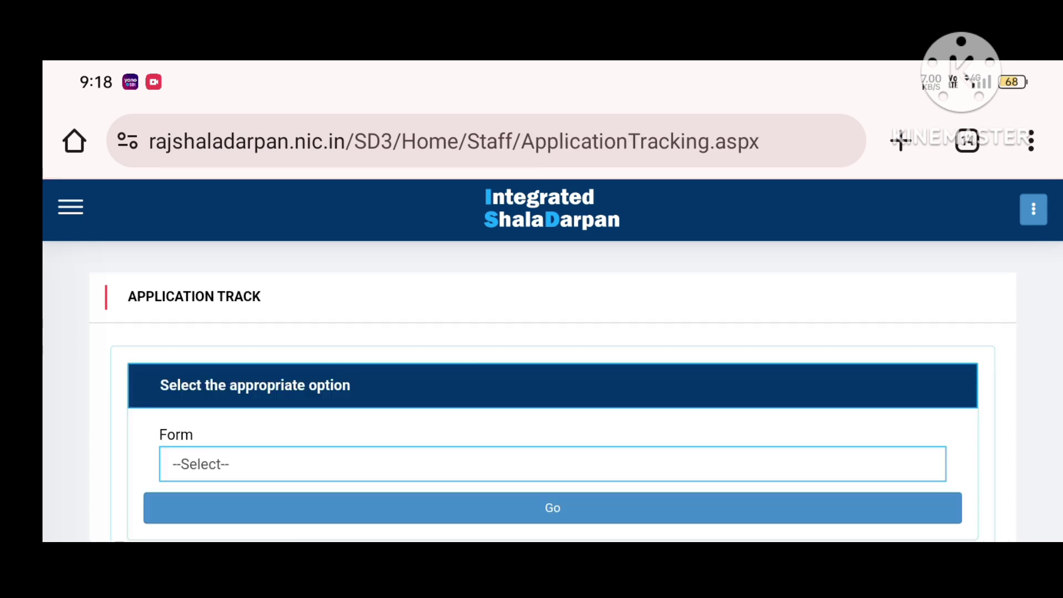
# Step: Track the Confirmation Form for the 1st confirmation application and review the remarks, update dates and status in each tracking row
pyautogui.scroll(-2, 849, 327)
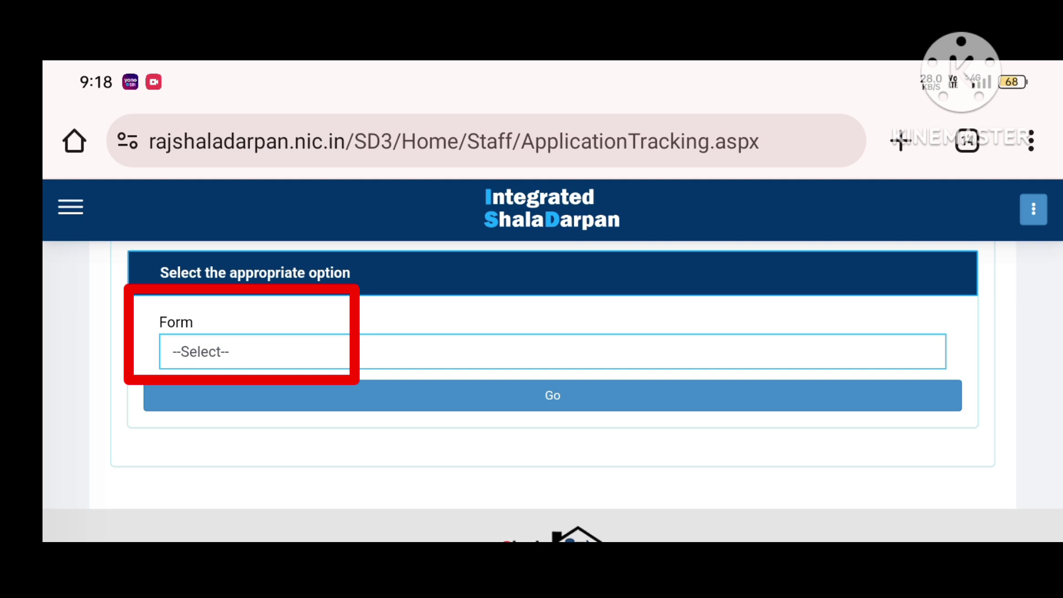
pyautogui.click(817, 351)
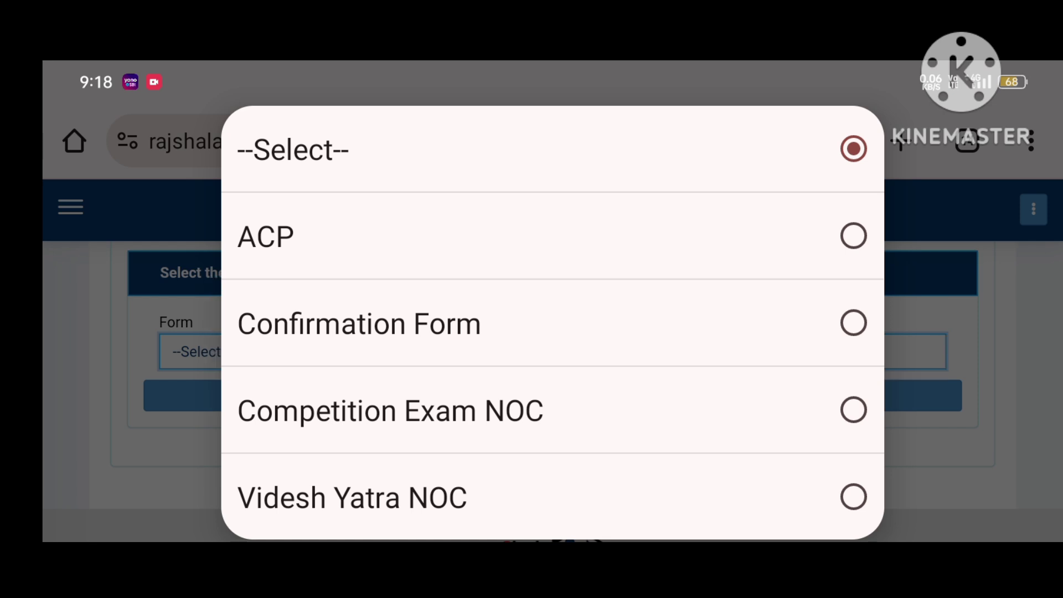
pyautogui.click(742, 322)
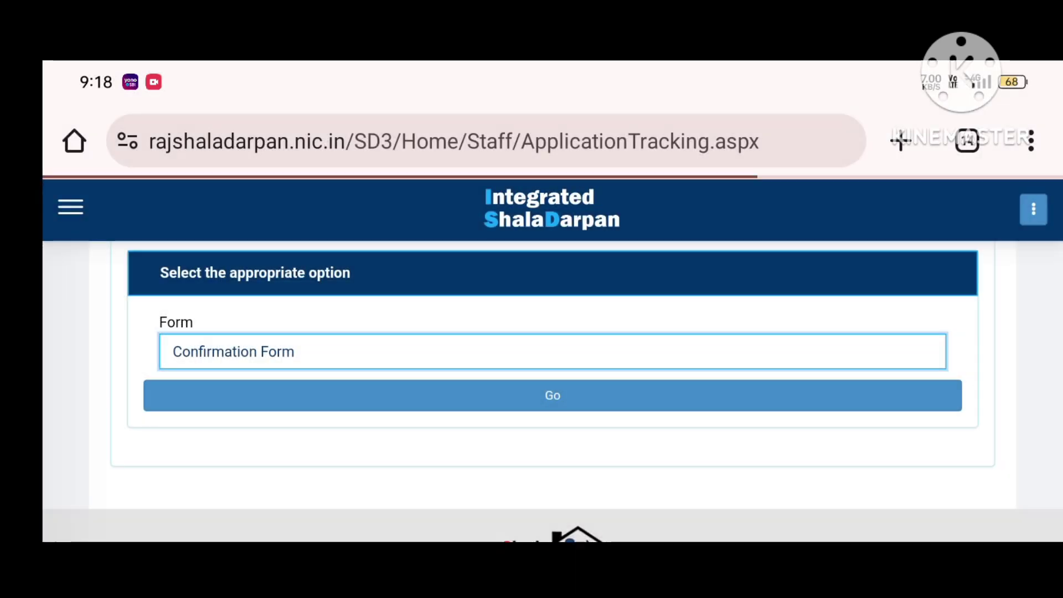
pyautogui.moveTo(780, 400); pyautogui.dragTo(821, 280)
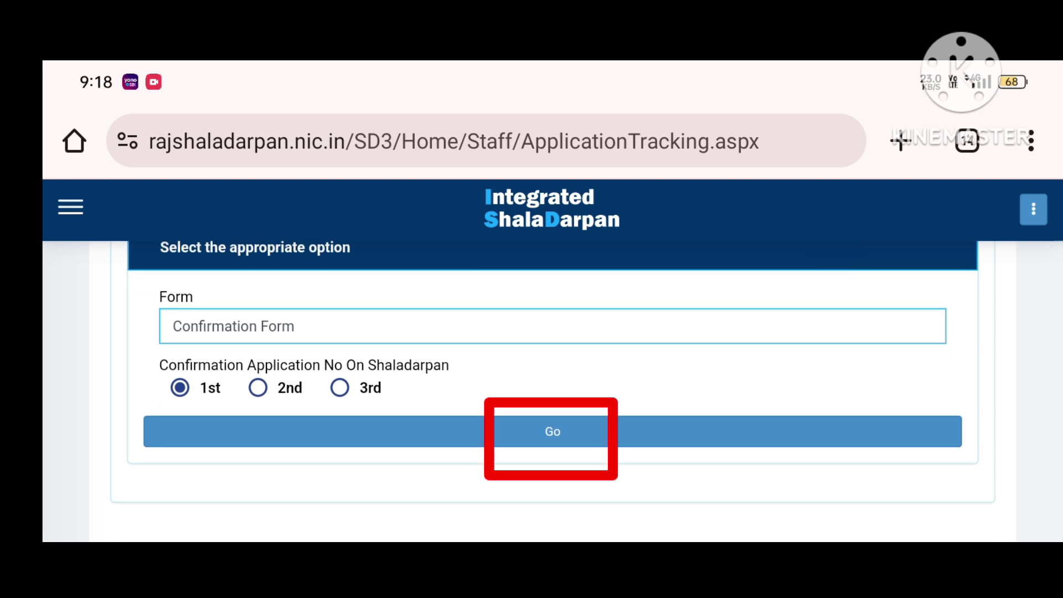
pyautogui.click(553, 431)
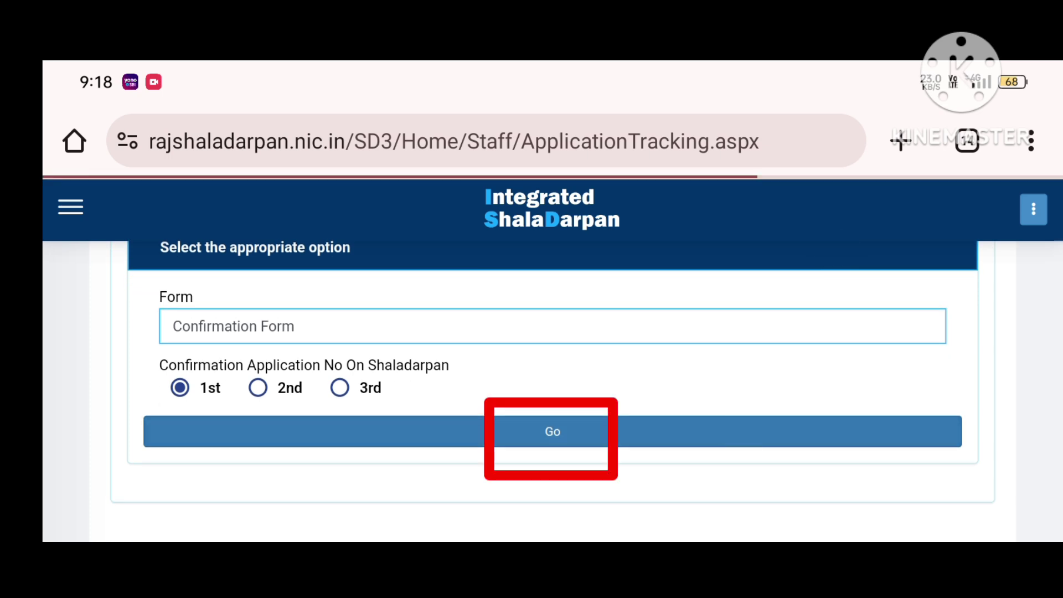
pyautogui.moveTo(804, 451); pyautogui.dragTo(842, 304)
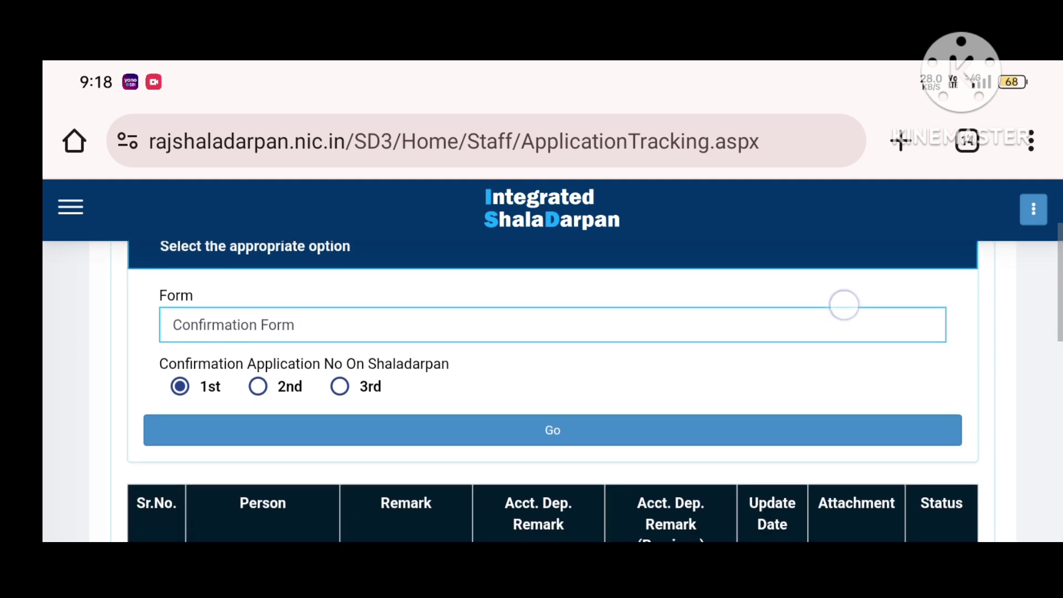
pyautogui.moveTo(830, 375); pyautogui.dragTo(842, 307)
pyautogui.moveTo(863, 369); pyautogui.dragTo(888, 261)
pyautogui.moveTo(856, 330); pyautogui.dragTo(873, 268)
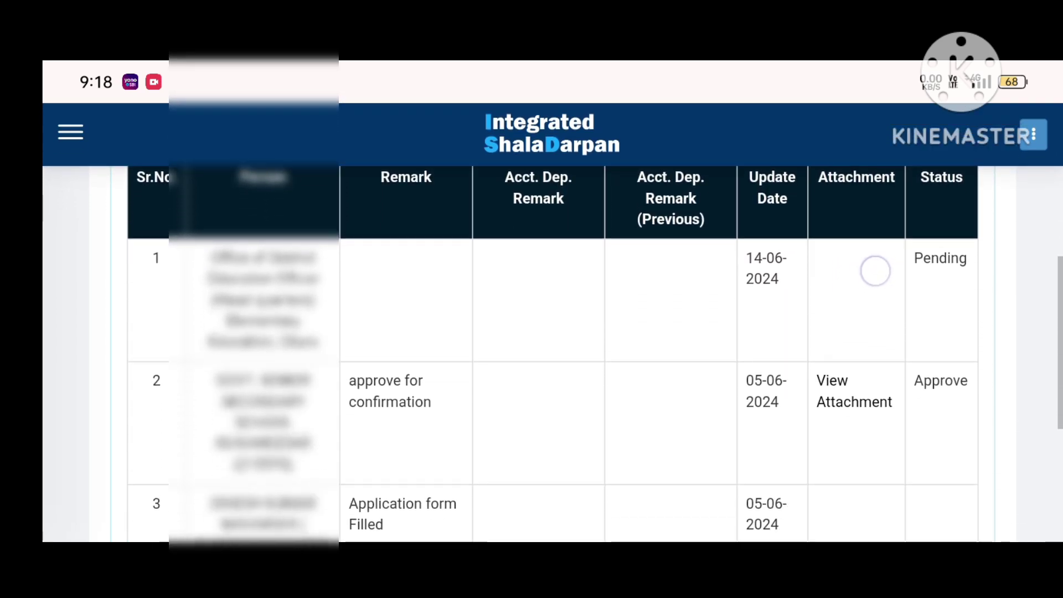
pyautogui.moveTo(873, 340); pyautogui.dragTo(876, 312)
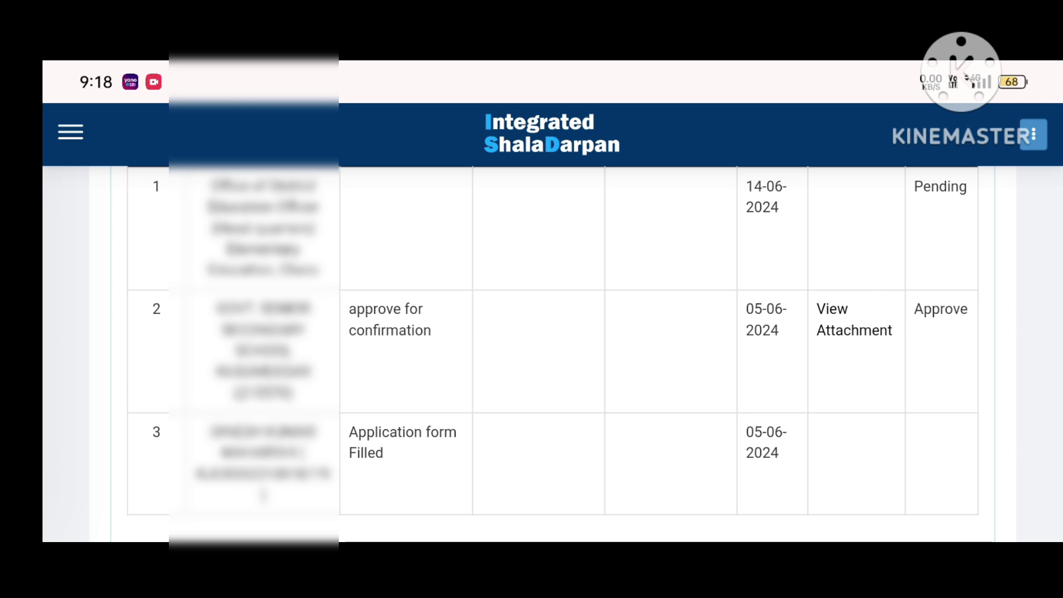